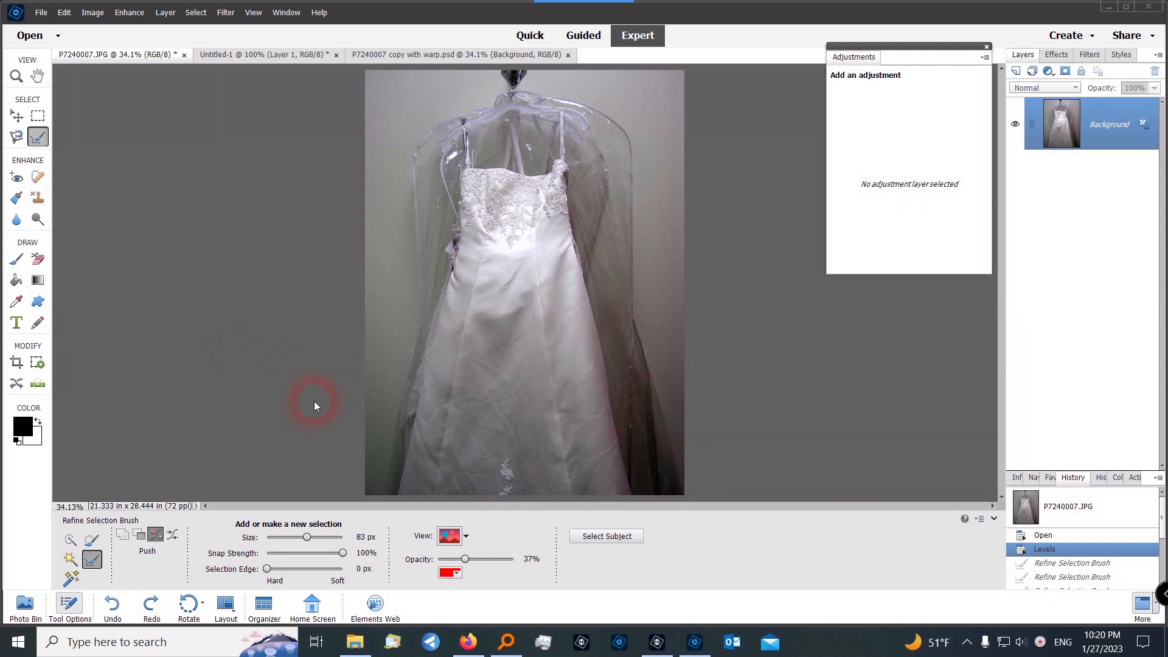
- Look over the floral fabric document and the P7240007 copy with warp.psd example, and return to P7240007.JPG
left_click(264, 56)
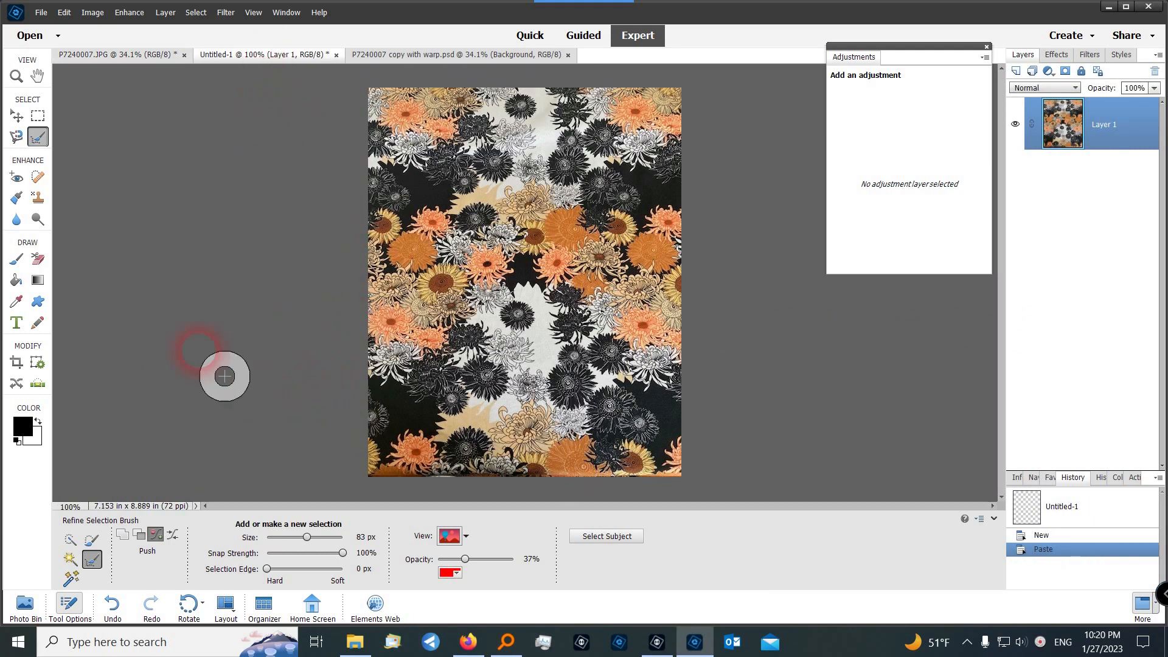
left_click(459, 57)
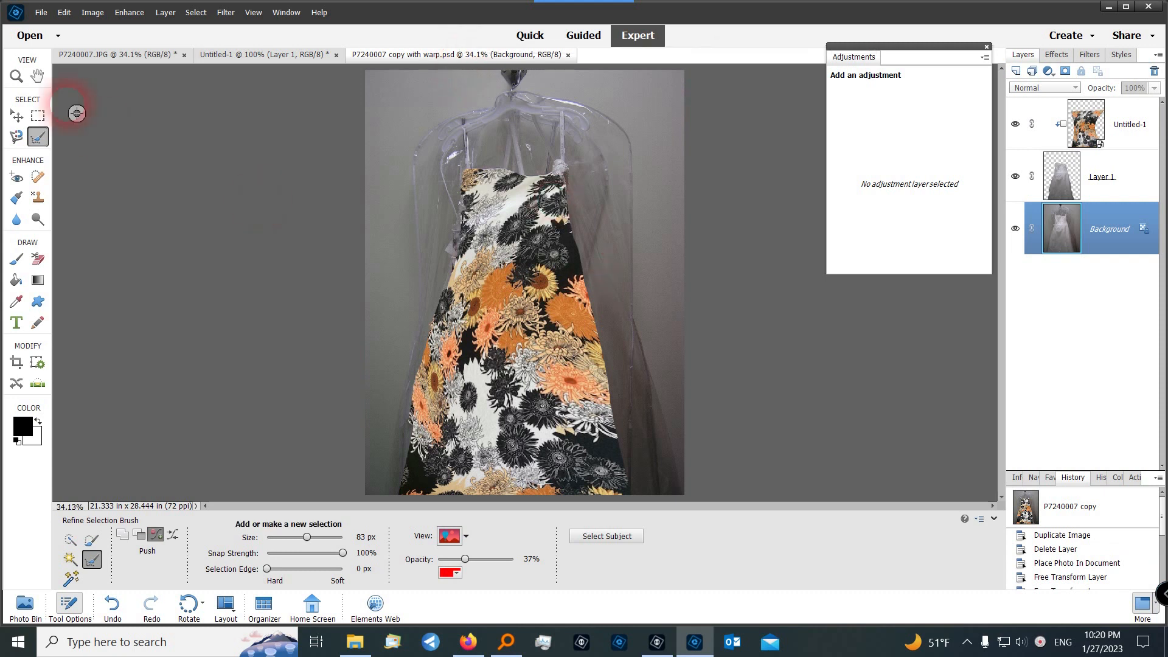
left_click(127, 55)
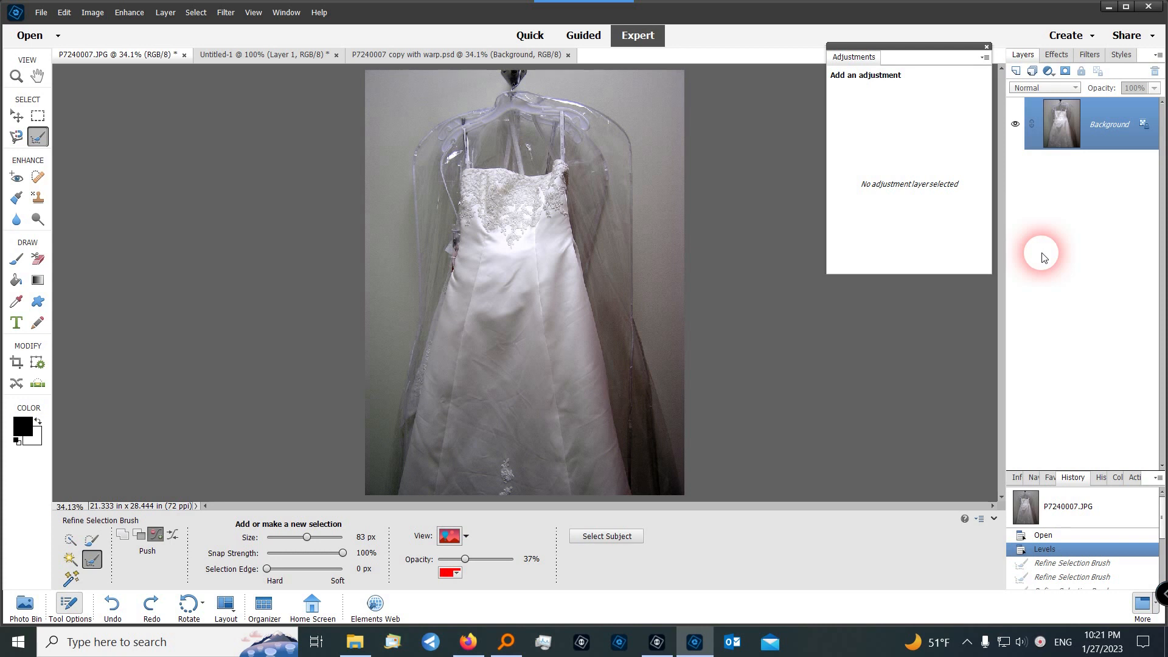
- Duplicate the Background layer and switch to the Quick Selection tool
key("ctrl+j")
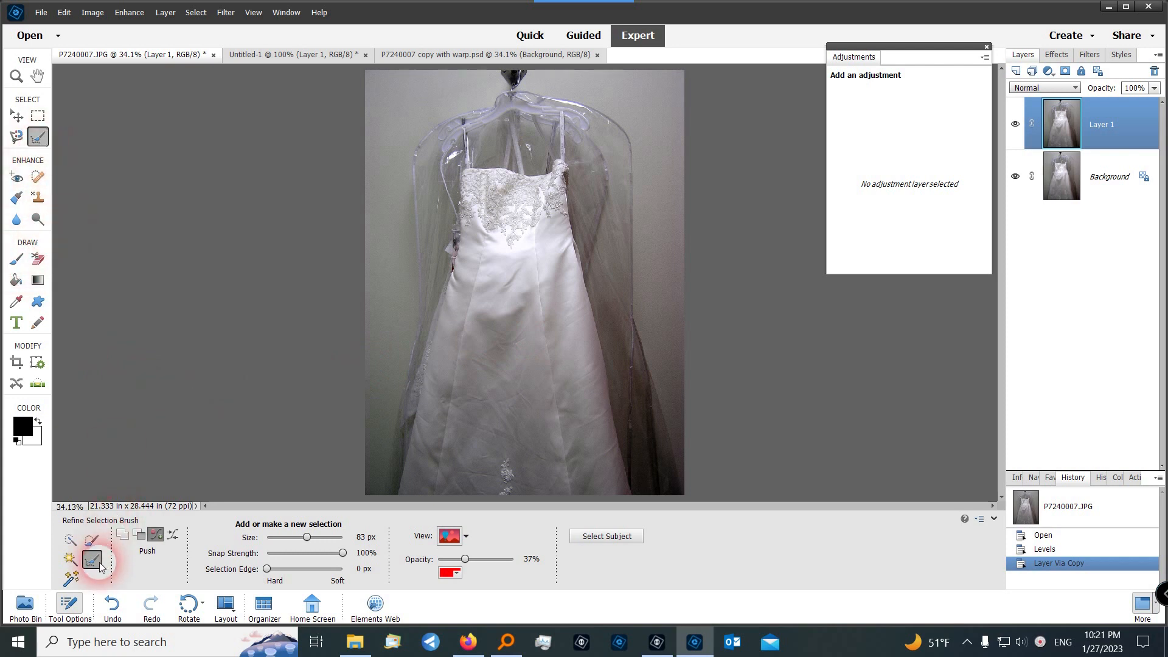
left_click(71, 540)
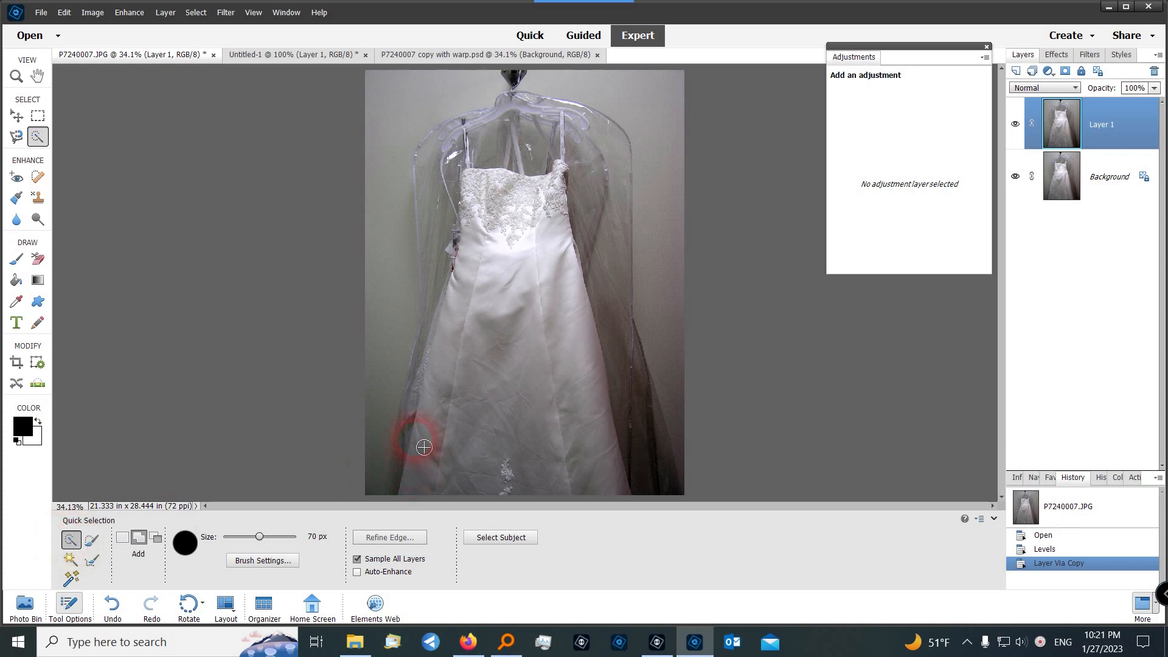
left_click(512, 267)
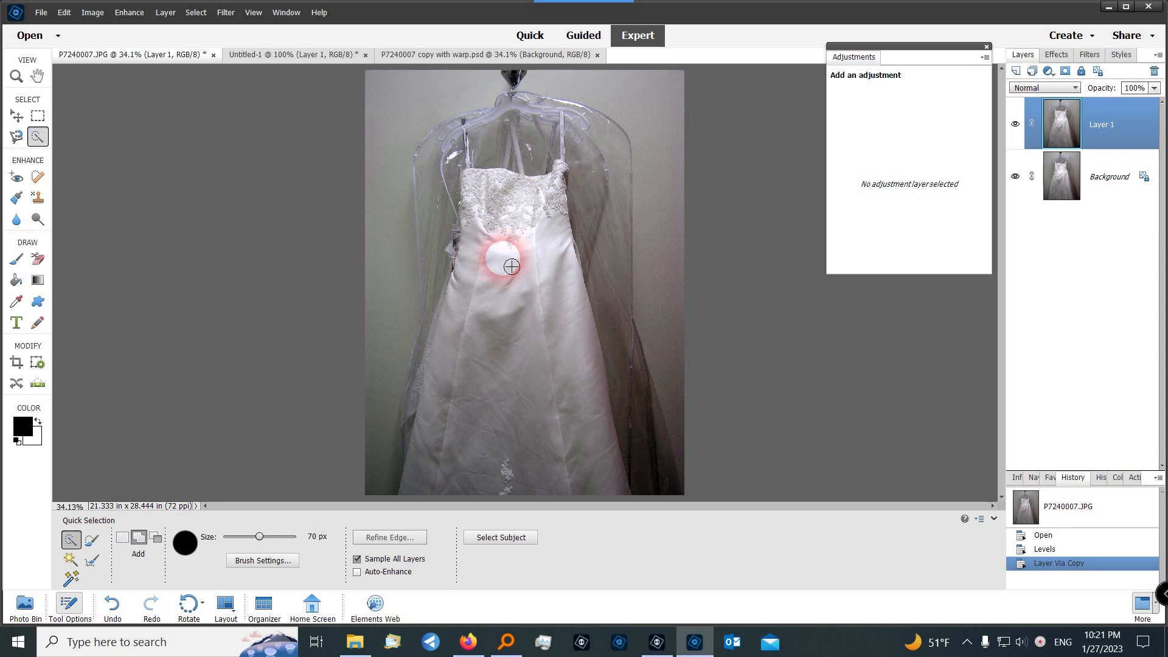
- Enlarge the Quick Selection brush to 300 px and select the dress from bodice to hem
key("bracketright")
key("bracketright")
key("bracketright")
key("bracketright")
key("bracketright")
key("bracketright")
key("bracketright")
key("bracketright")
key("bracketright")
key("bracketleft")
key("bracketleft")
key("bracketleft")
key("bracketleft")
key("bracketleft")
key("bracketleft")
key("bracketleft")
key("bracketright")
key("bracketright")
key("bracketright")
key("bracketright")
key("bracketright")
key("bracketright")
key("bracketright")
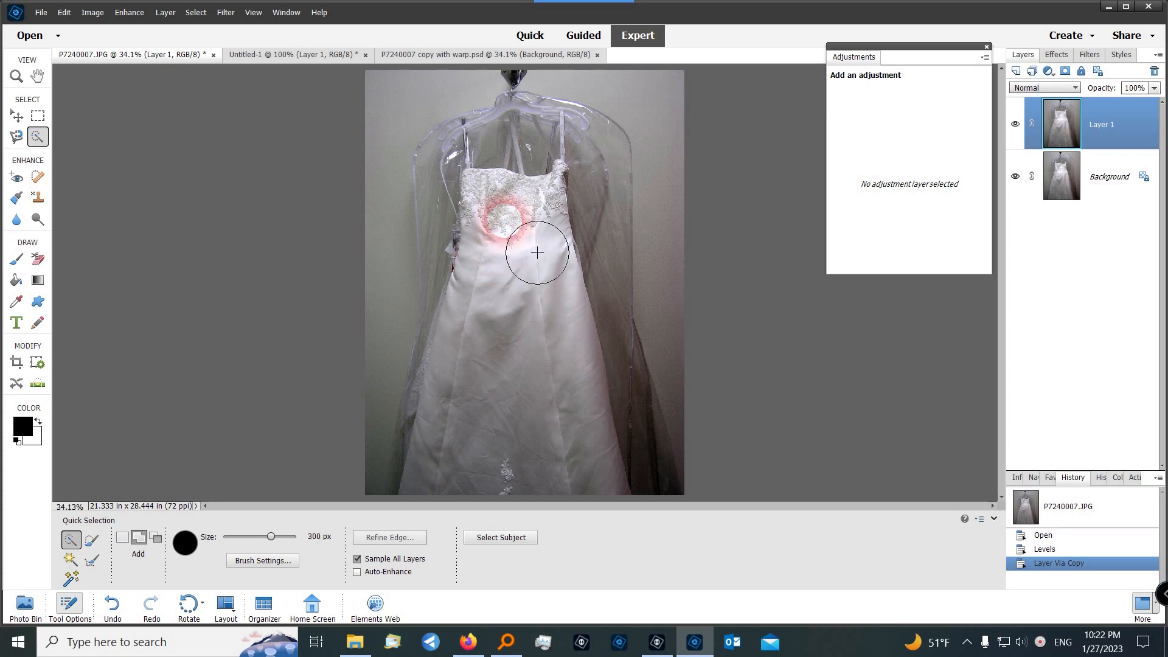
mouse_move(537, 253)
left_mouse_down()
mouse_move(524, 485)
mouse_move(494, 522)
left_mouse_up()
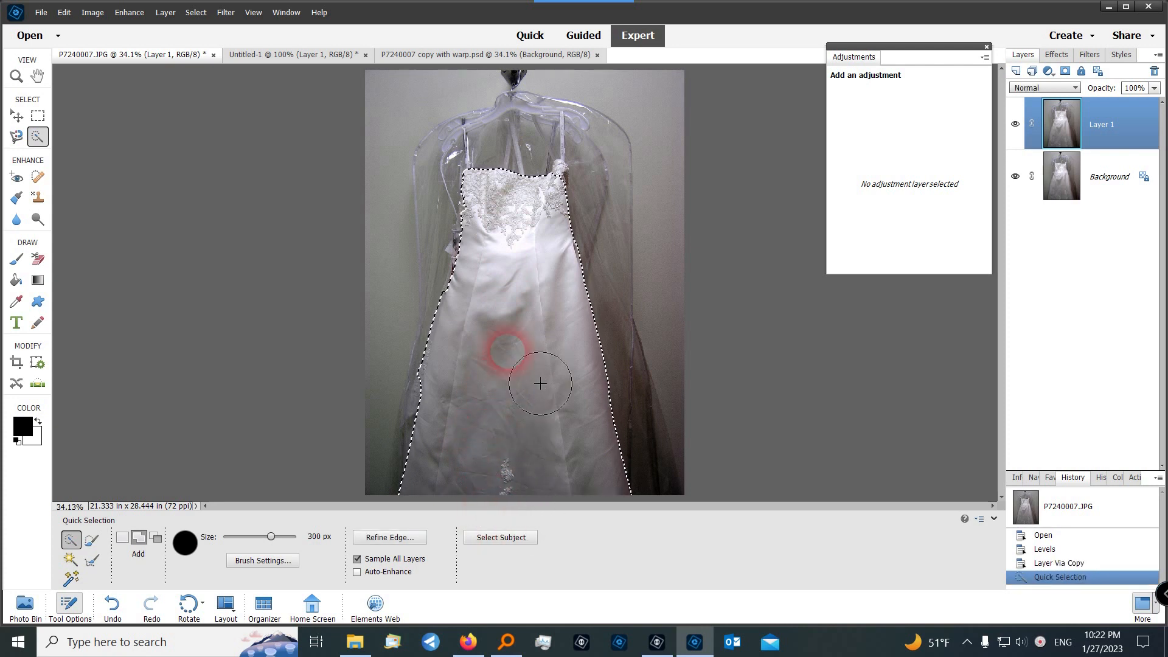
- Reduce the brush to 60 px, add the bodice's upper-right corner to the selection and subtract the background beside it
scroll(561, 348, "up", 2)
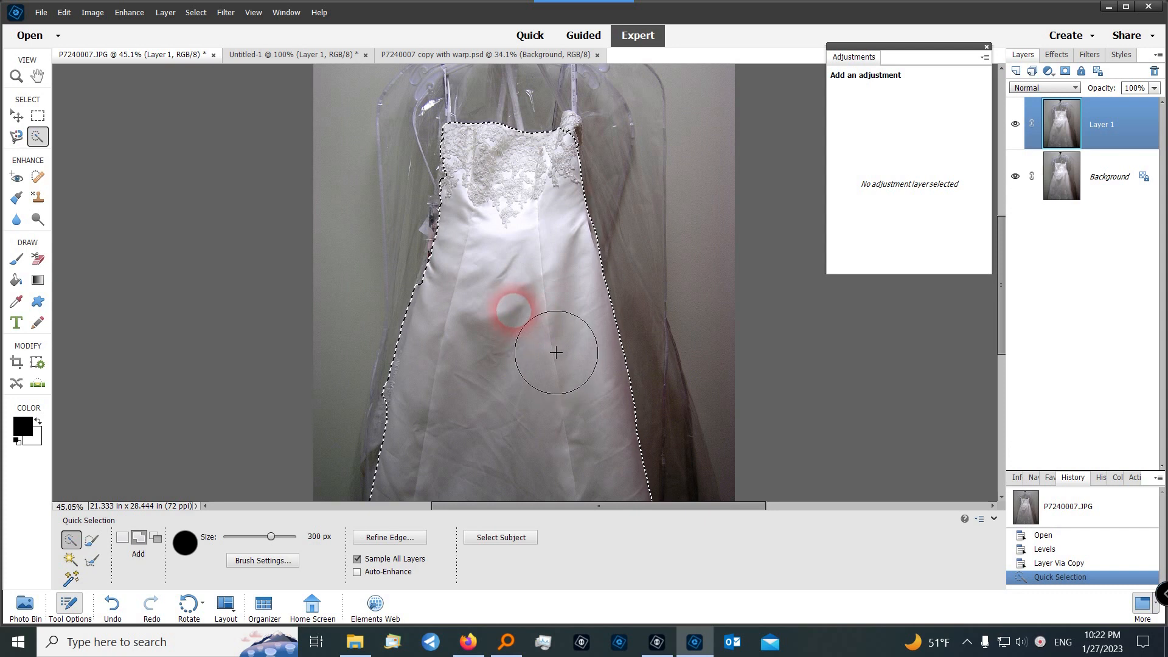
key("bracketleft")
key("bracketleft")
key("bracketleft")
key("bracketleft")
key("bracketleft")
key("bracketleft")
key("bracketleft")
key("bracketleft")
key("bracketleft")
key("bracketleft")
scroll(581, 151, "up", 3)
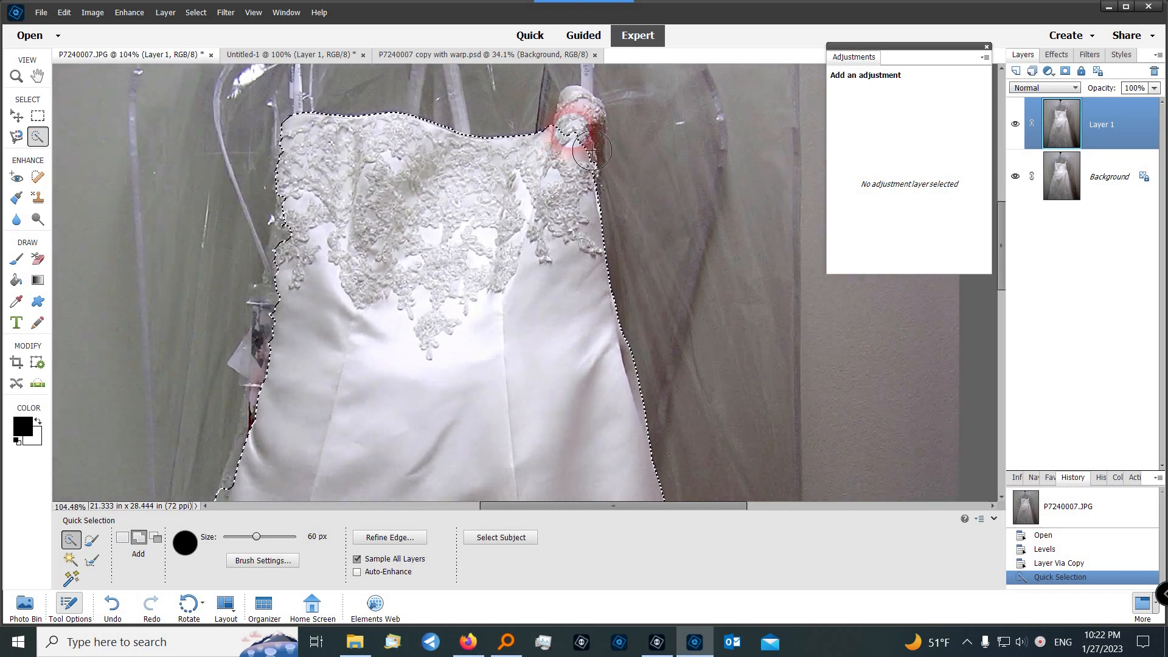
scroll(592, 150, "up", 3)
left_click(581, 123)
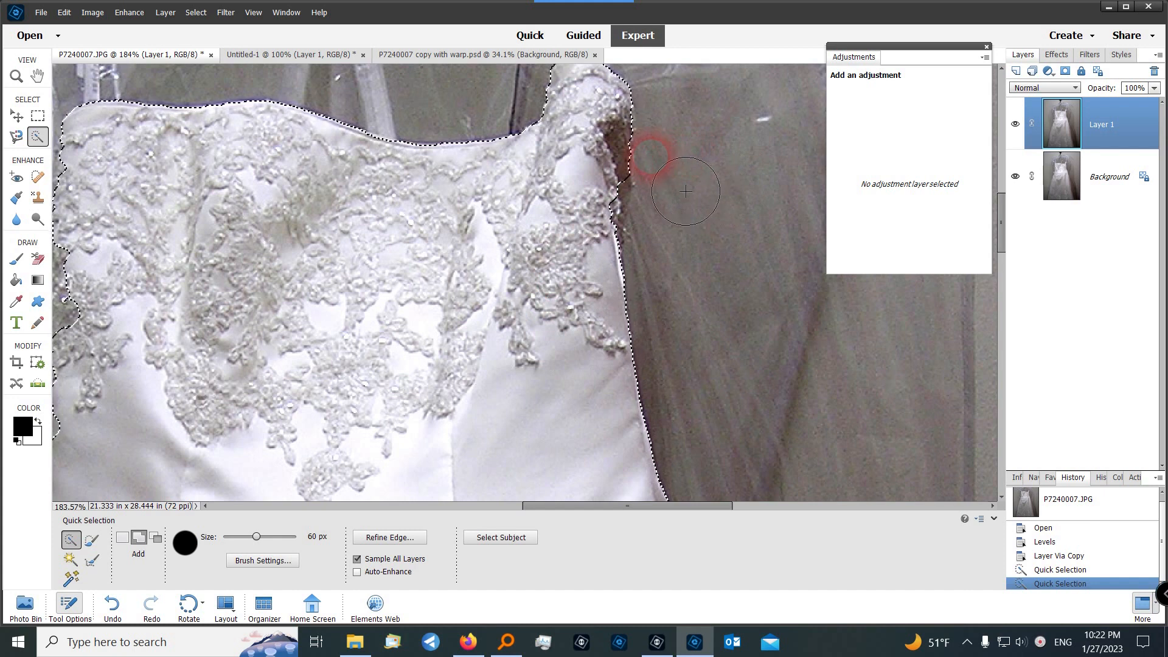
key("alt")
left_click_drag(685, 191, 681, 192)
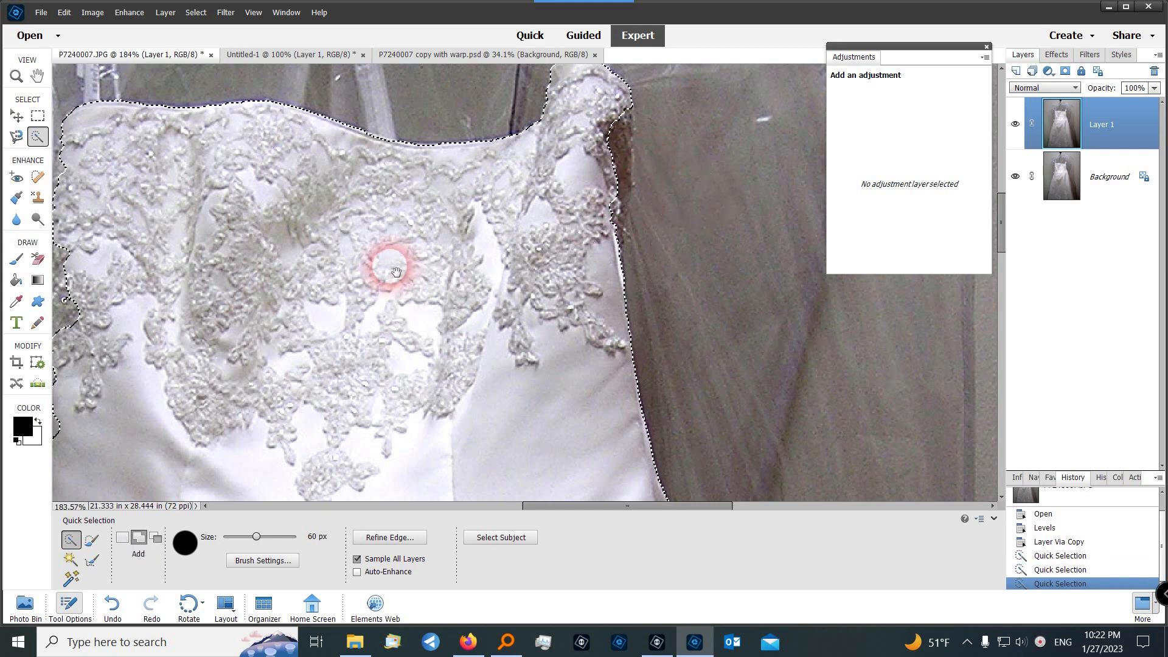
- Add the missing areas along the left edge of the bodice and waist to the dress selection
left_click_drag(348, 254, 568, 207)
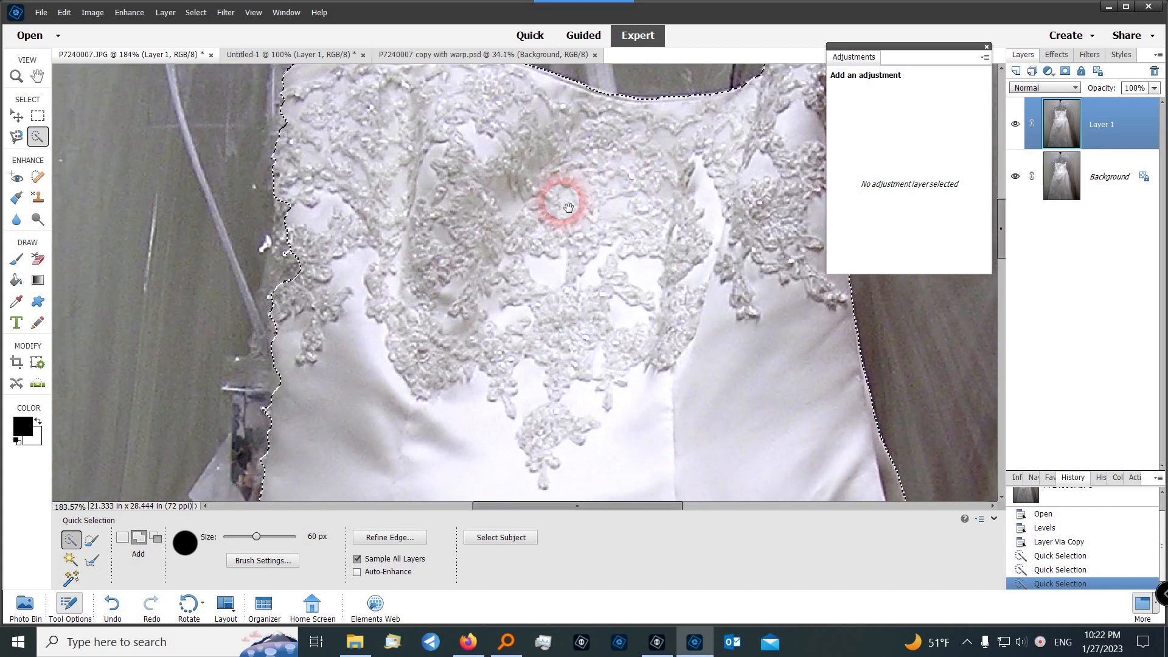
mouse_move(347, 251)
left_mouse_down()
mouse_move(344, 240)
mouse_move(348, 289)
mouse_move(318, 464)
mouse_move(411, 403)
left_mouse_up()
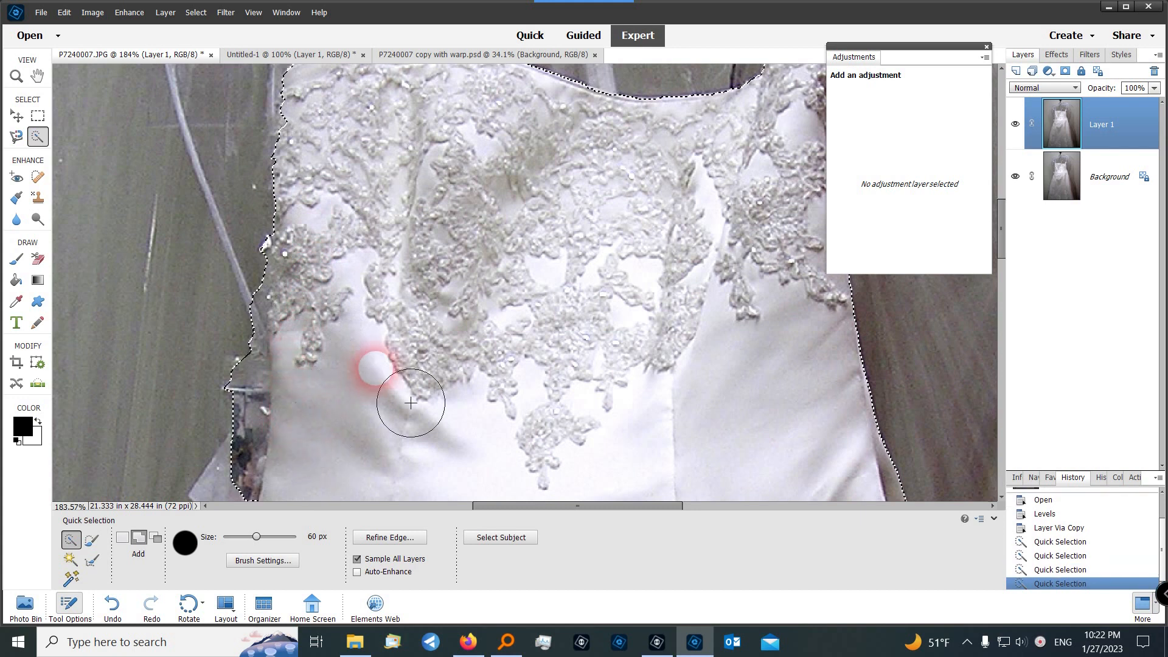
mouse_move(378, 443)
left_mouse_down()
mouse_move(433, 248)
mouse_move(443, 136)
left_mouse_up()
left_click(347, 219)
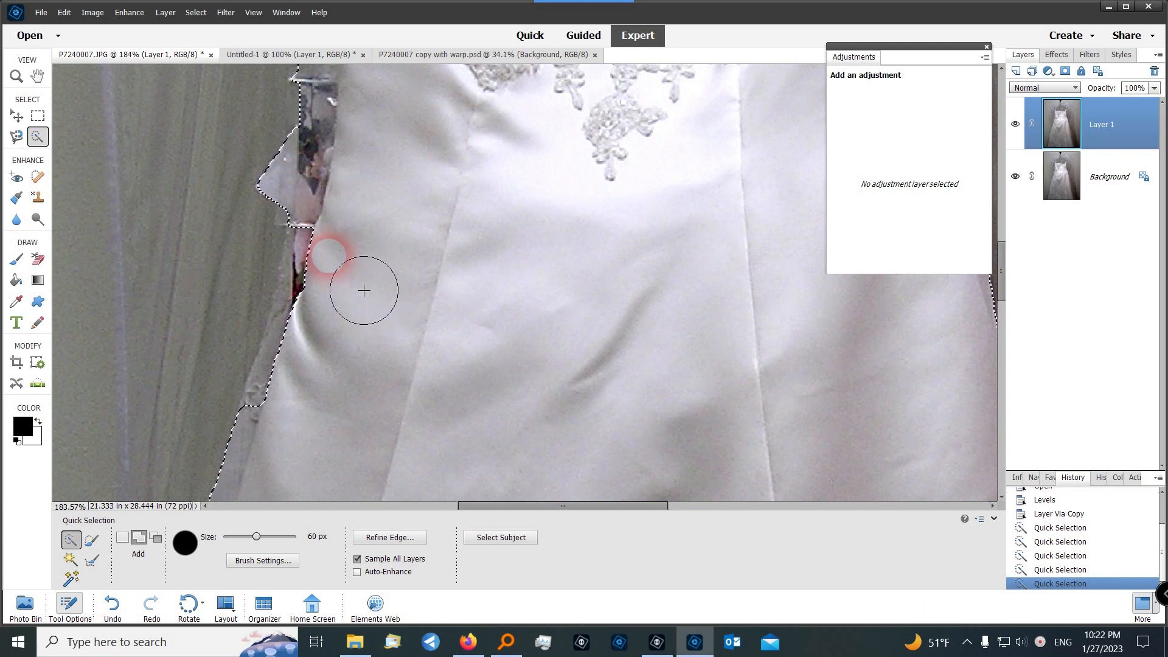
left_click(329, 258)
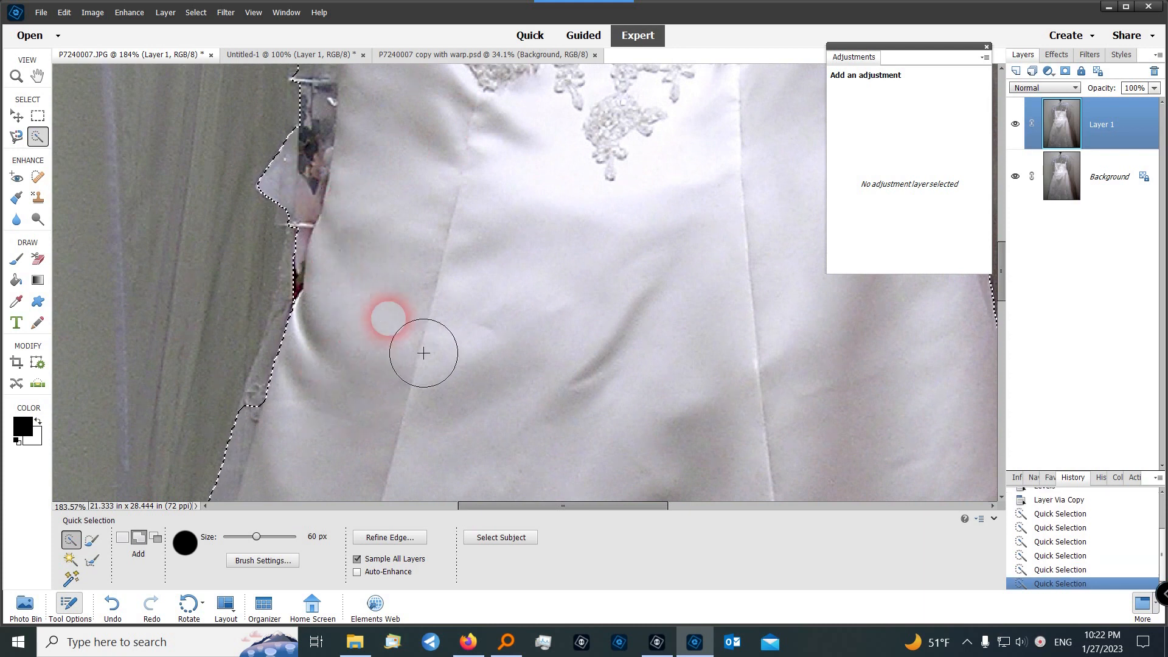
left_click(317, 430)
left_click(299, 362)
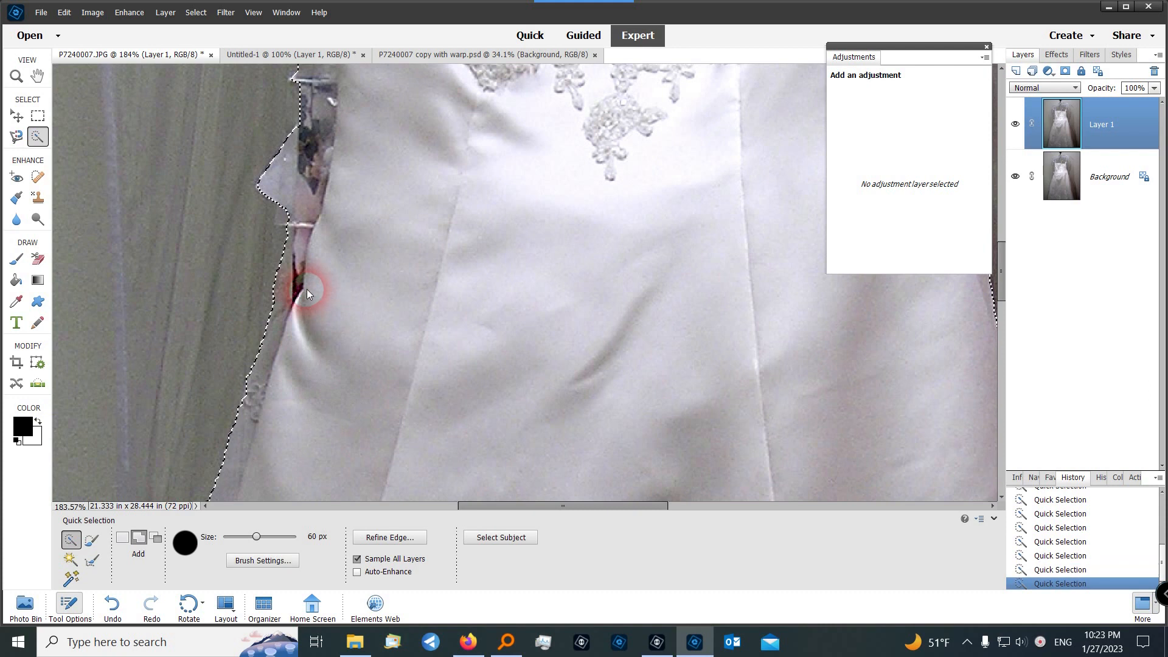
left_click(334, 317)
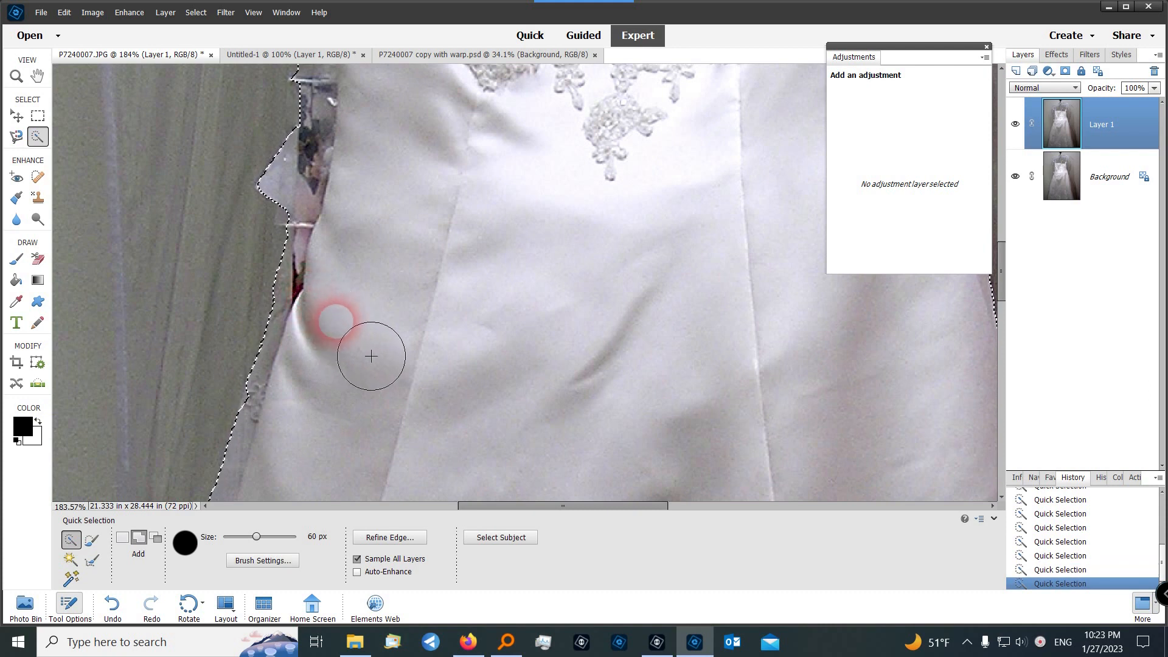
- Extend the selection over the lace trim on the lower left edge of the skirt
scroll(371, 356, "down", 5)
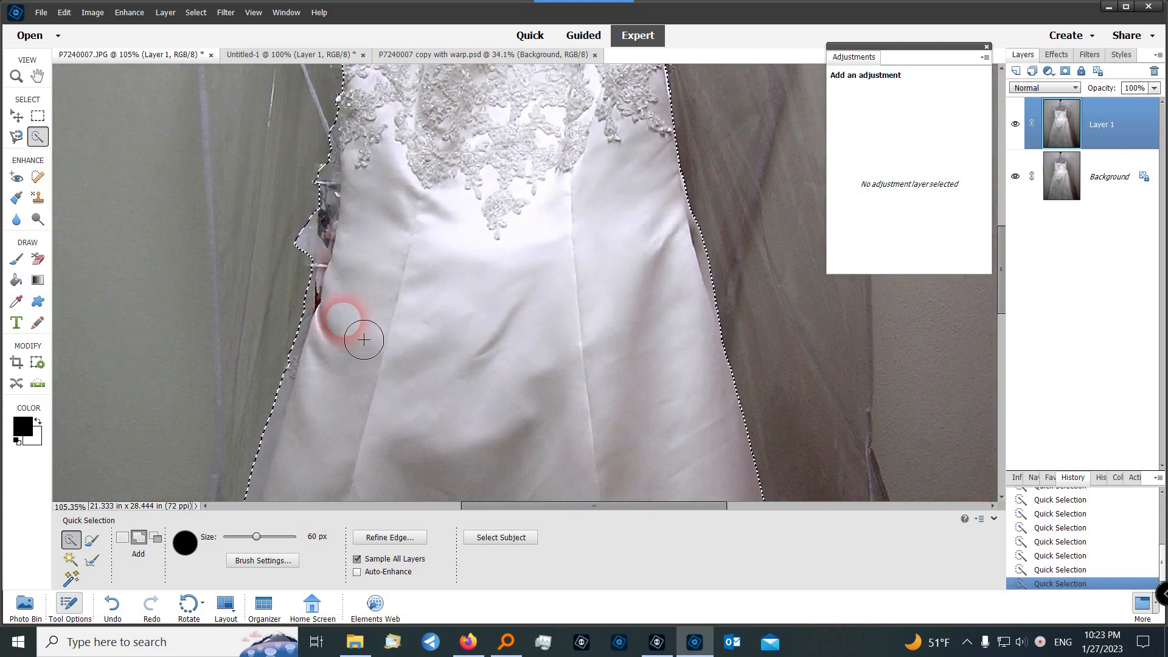
scroll(358, 334, "down", 4)
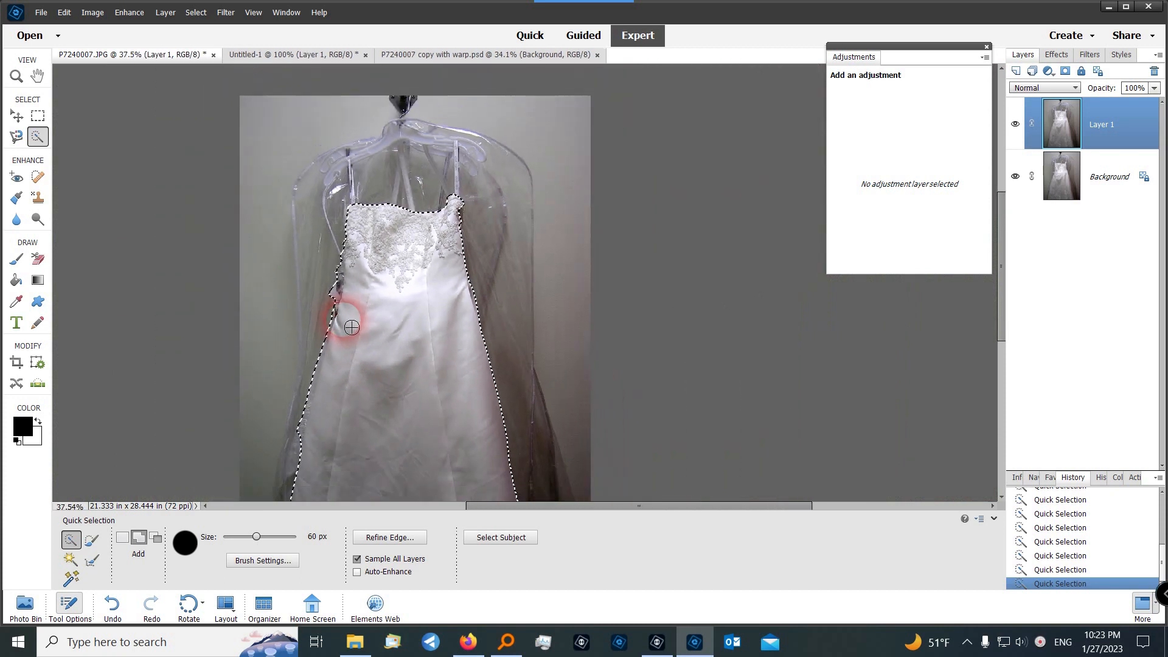
left_click_drag(376, 437, 409, 279)
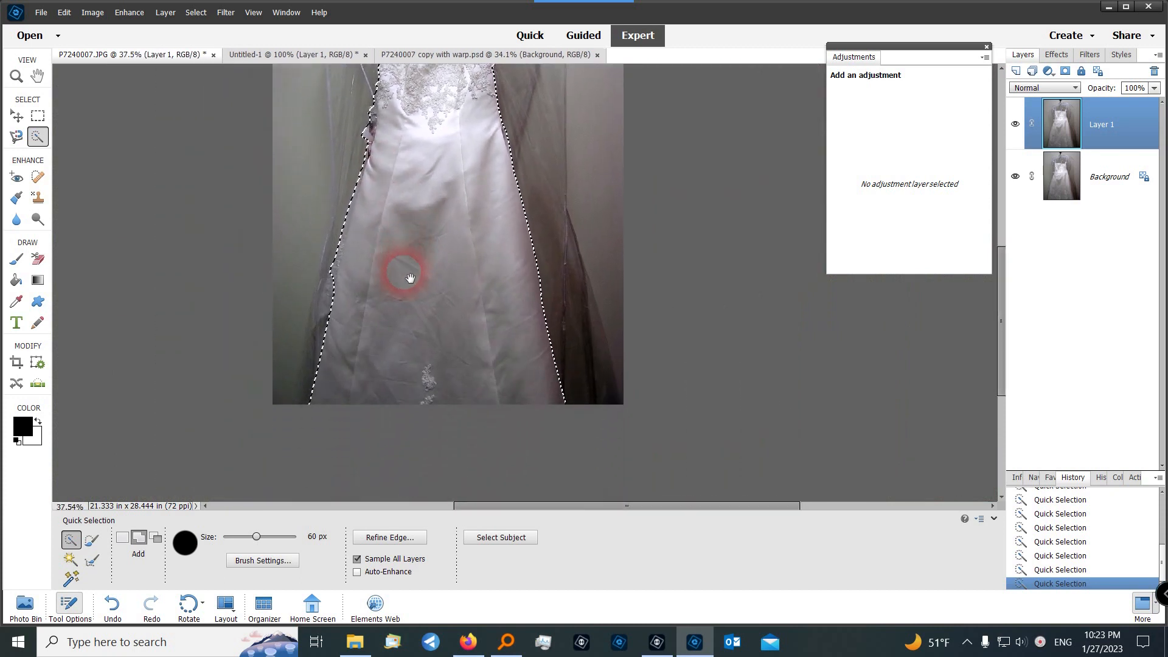
scroll(350, 317, "up", 6)
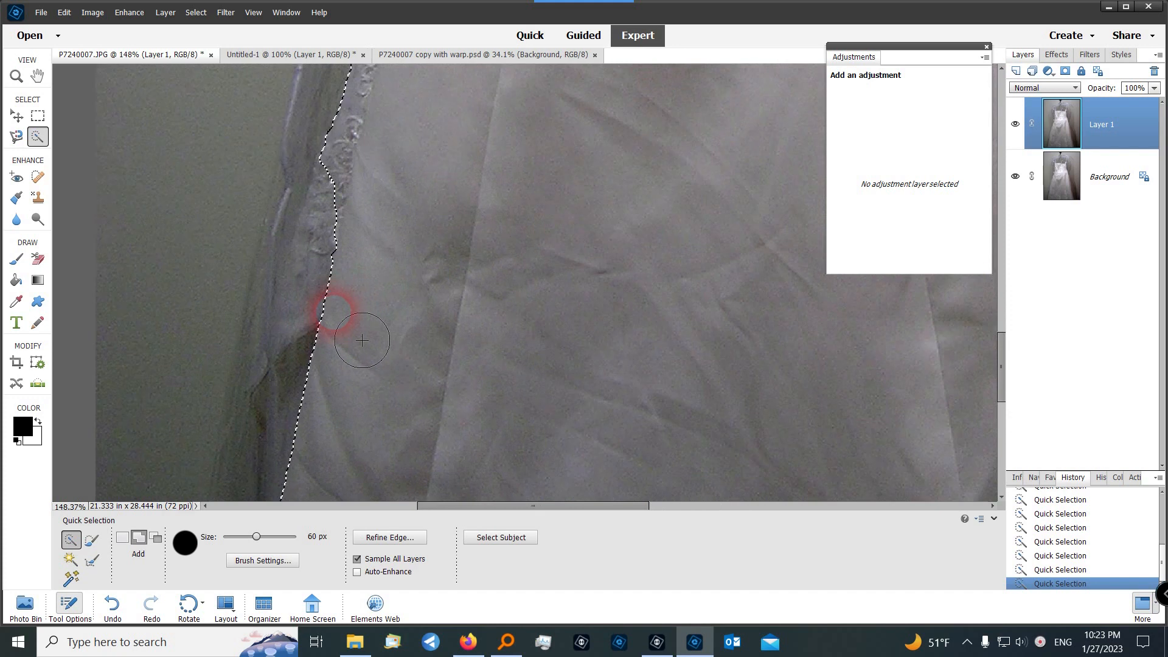
scroll(366, 303, "up", 2)
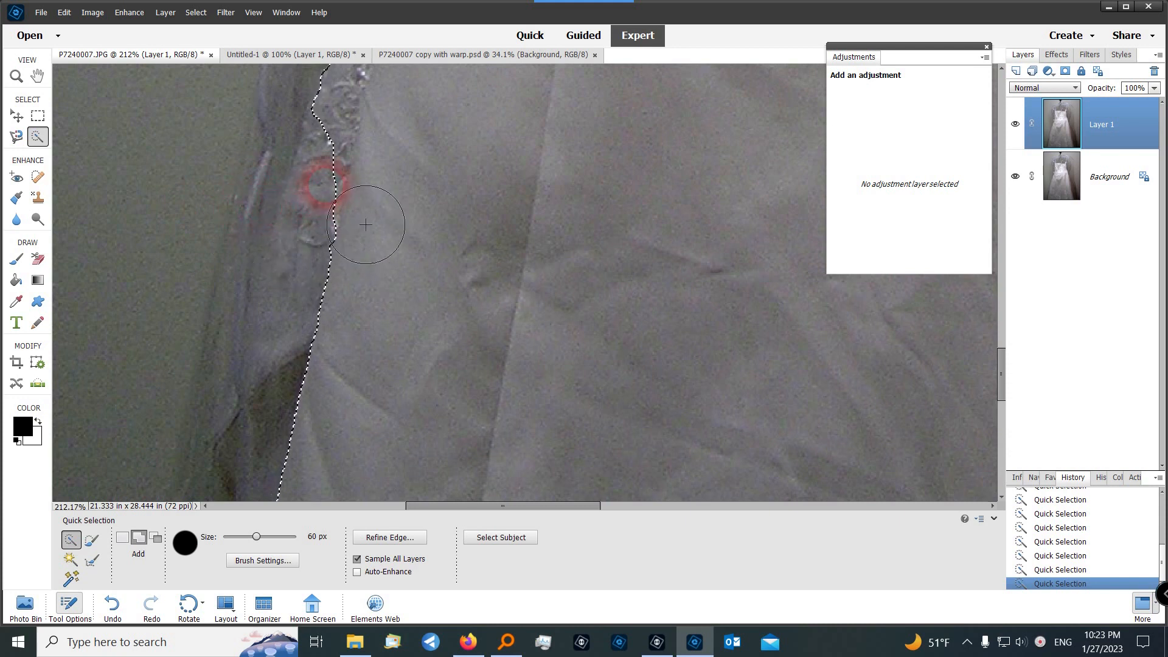
mouse_move(338, 188)
left_mouse_down()
mouse_move(355, 146)
mouse_move(351, 160)
left_mouse_up()
mouse_move(391, 199)
left_mouse_down()
mouse_move(342, 517)
mouse_move(185, 286)
mouse_move(194, 247)
mouse_move(187, 469)
mouse_move(210, 503)
mouse_move(211, 479)
mouse_move(287, 433)
left_mouse_up()
key("alt")
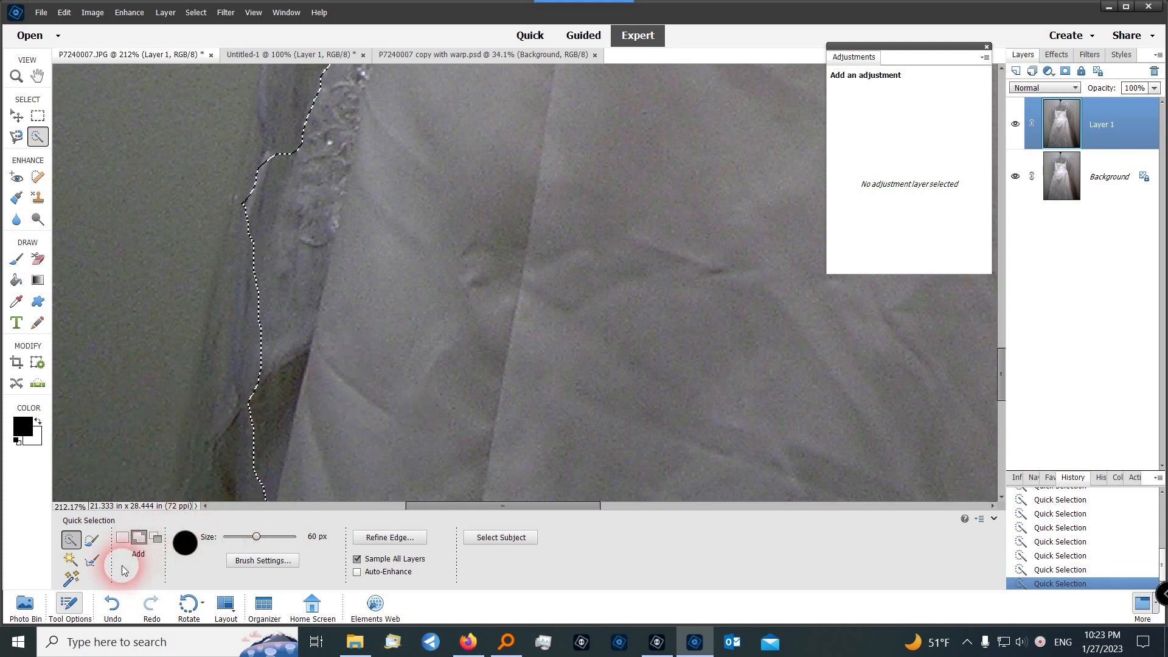
- Push the selection edge outward along the skirt's lower left side with the Refine Selection Brush in Push mode
left_click(91, 561)
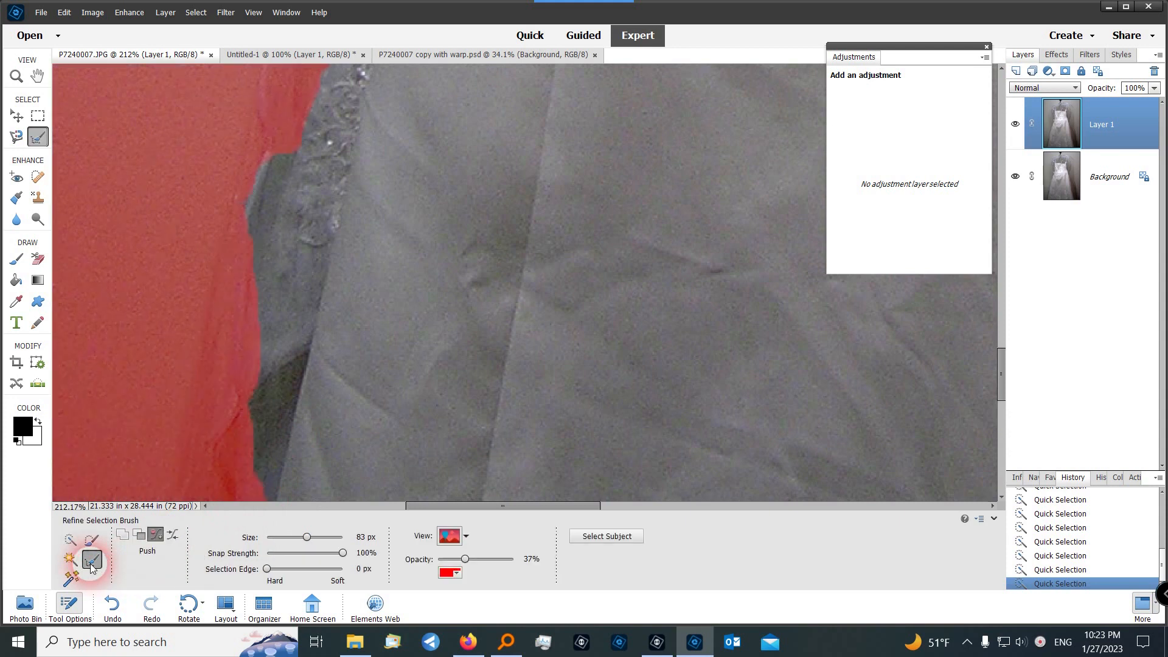
left_click(156, 535)
left_click(92, 560)
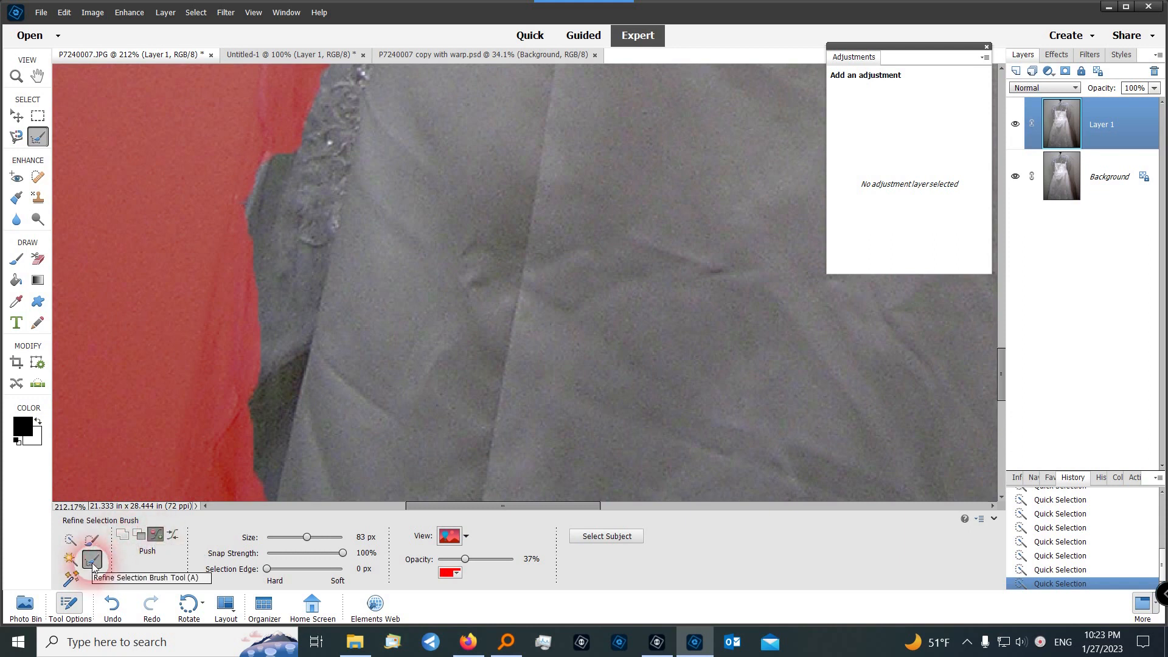
left_click(156, 535)
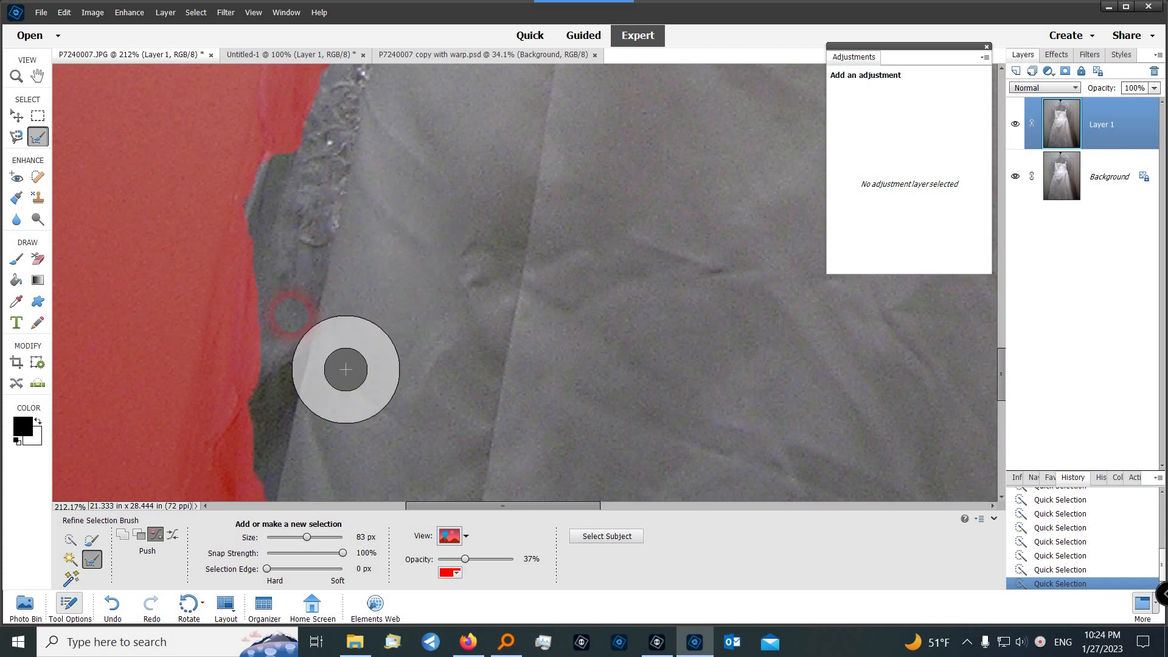
key("alt")
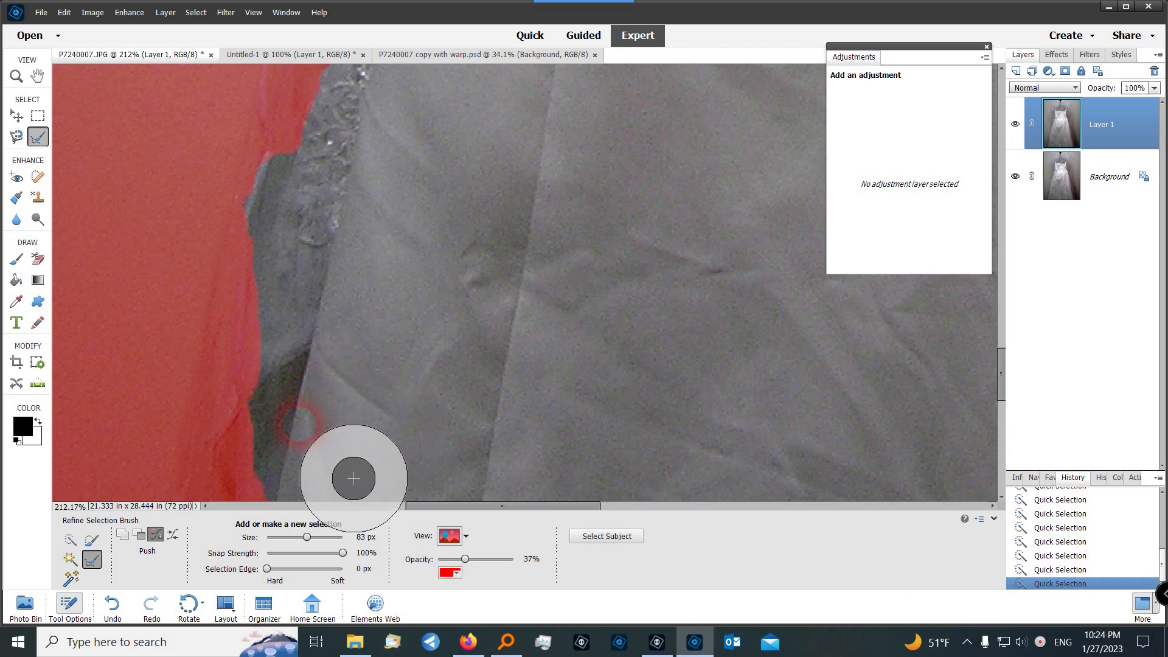
mouse_move(288, 442)
left_mouse_down()
mouse_move(293, 426)
mouse_move(270, 433)
mouse_move(254, 492)
left_mouse_up()
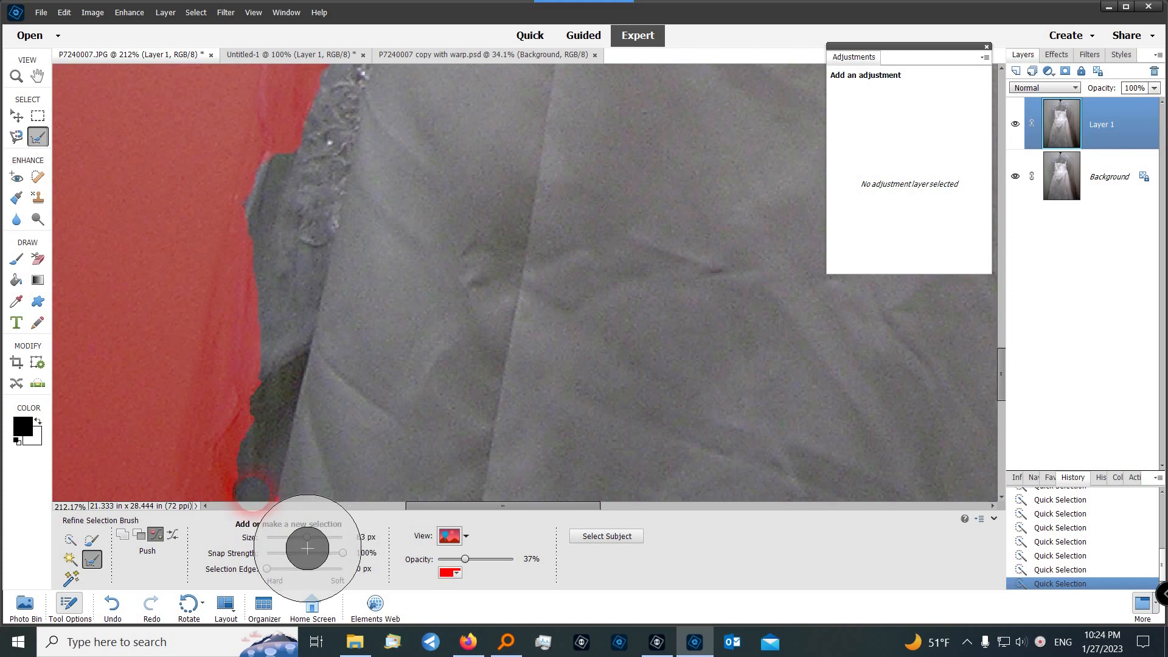
left_click_drag(327, 426, 303, 499)
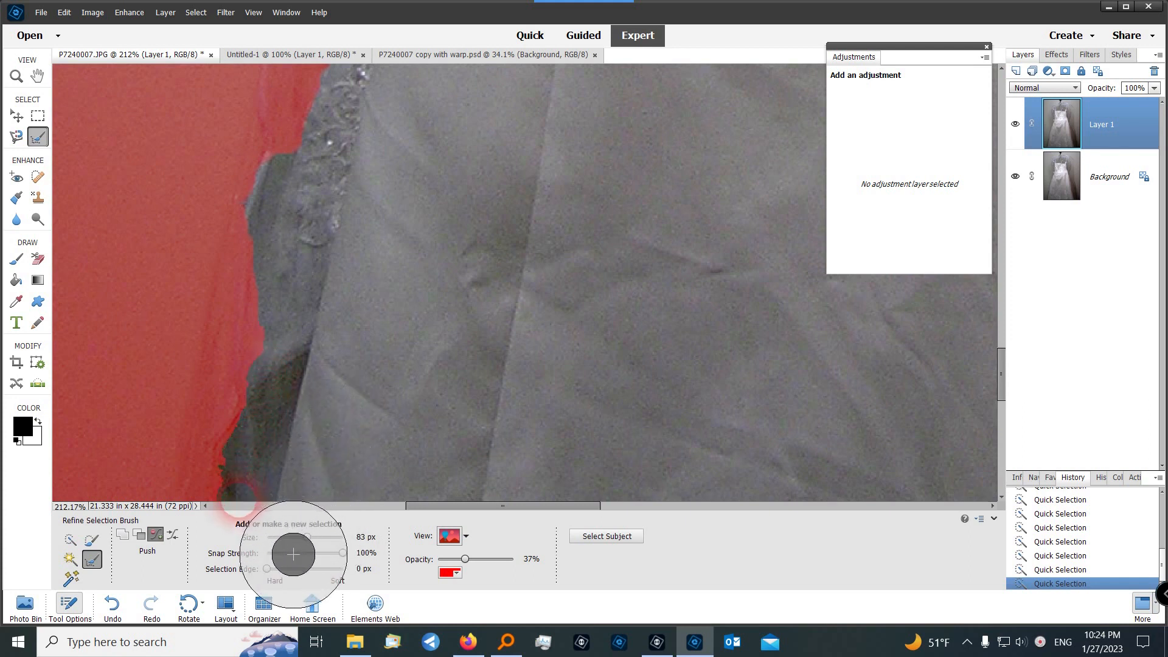
mouse_move(313, 459)
left_mouse_down()
mouse_move(330, 300)
mouse_move(303, 524)
mouse_move(299, 544)
mouse_move(292, 490)
mouse_move(304, 537)
left_mouse_up()
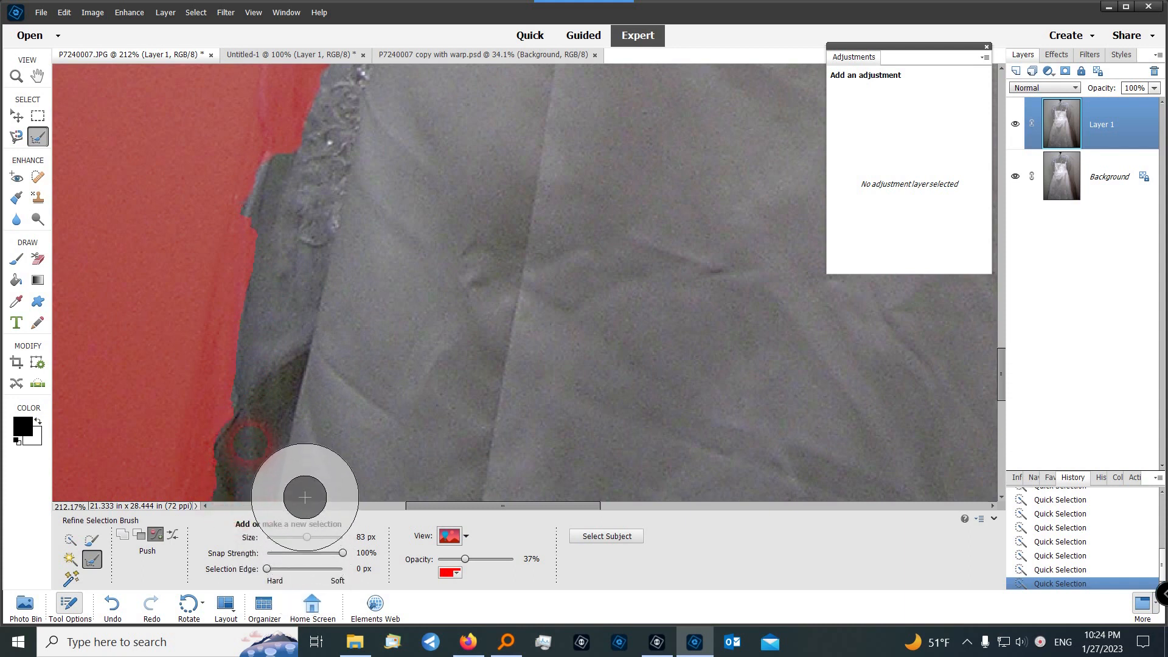
mouse_move(310, 496)
left_mouse_down()
mouse_move(325, 546)
mouse_move(356, 550)
mouse_move(343, 521)
left_mouse_up()
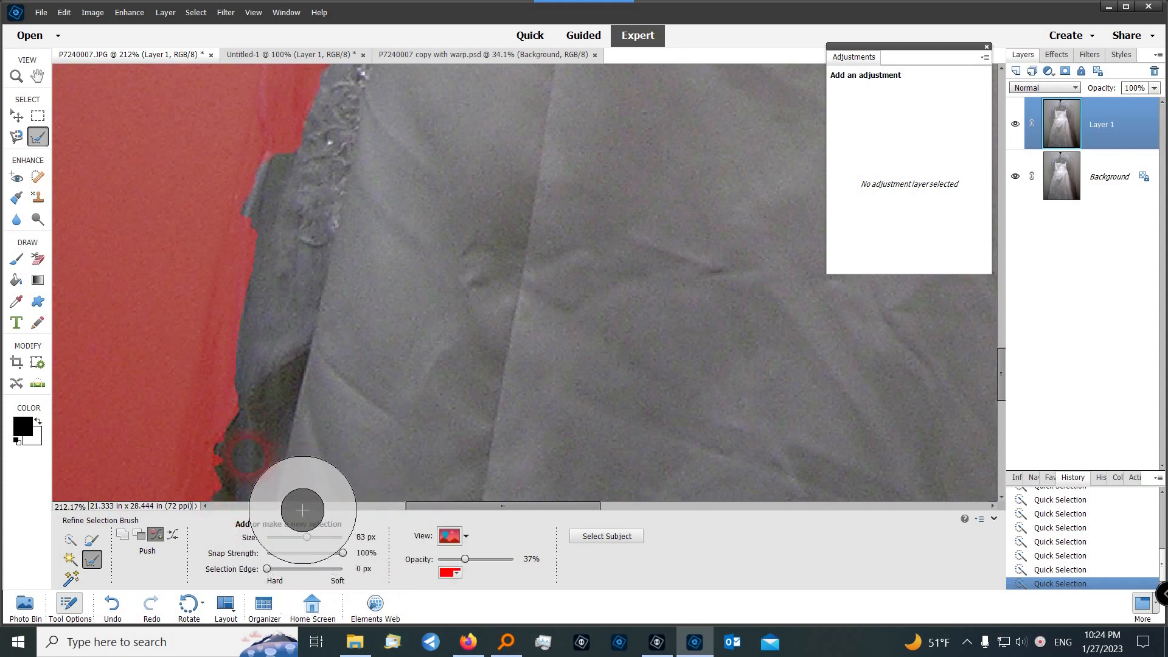
mouse_move(278, 491)
left_mouse_down()
mouse_move(271, 564)
mouse_move(318, 269)
mouse_move(313, 373)
mouse_move(269, 508)
mouse_move(272, 538)
left_mouse_up()
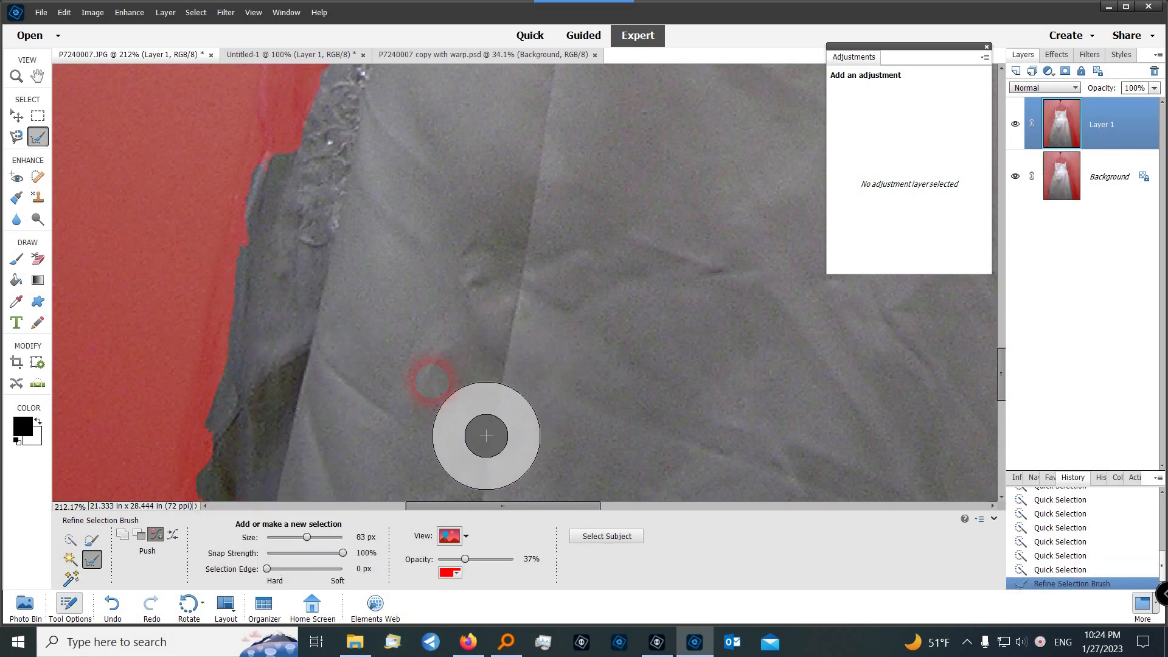
- Copy the selected dress from Layer 1 onto its own new layer
scroll(457, 395, "down", 4)
scroll(456, 394, "down", 5)
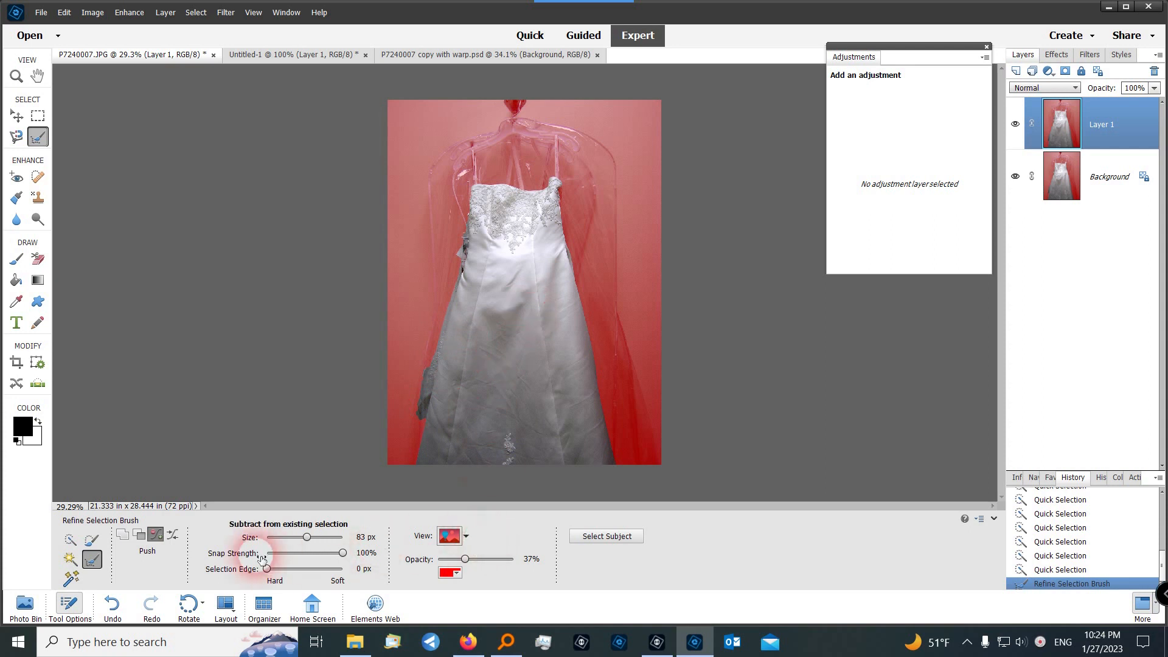
left_click(17, 115)
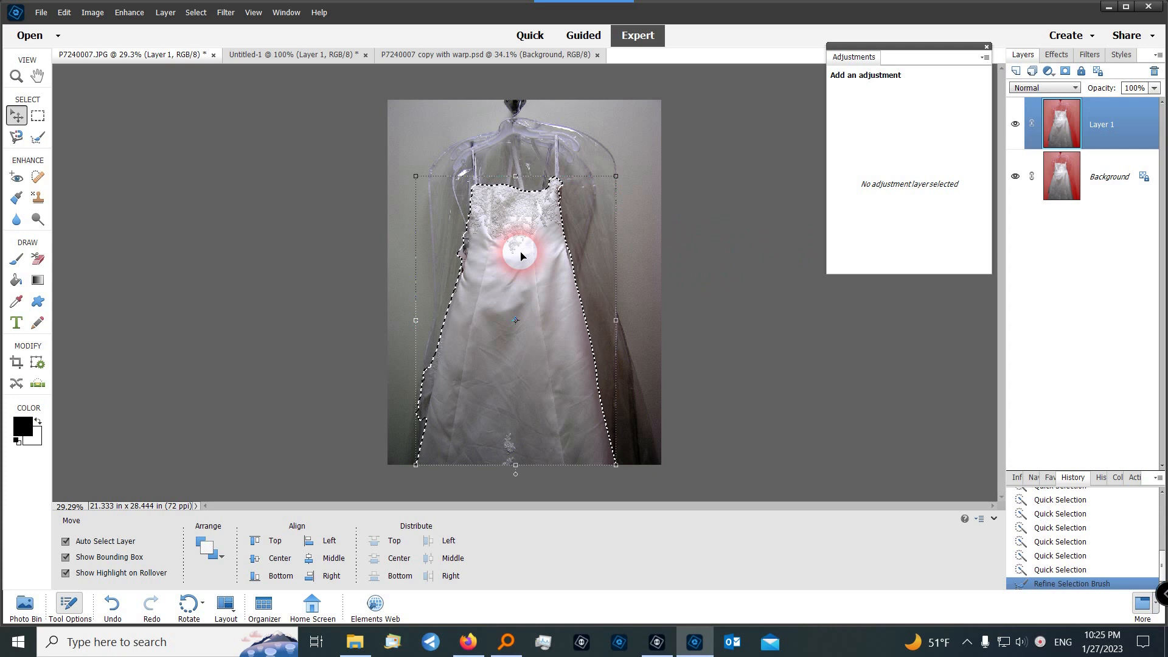
key("ctrl")
key("ctrl+j")
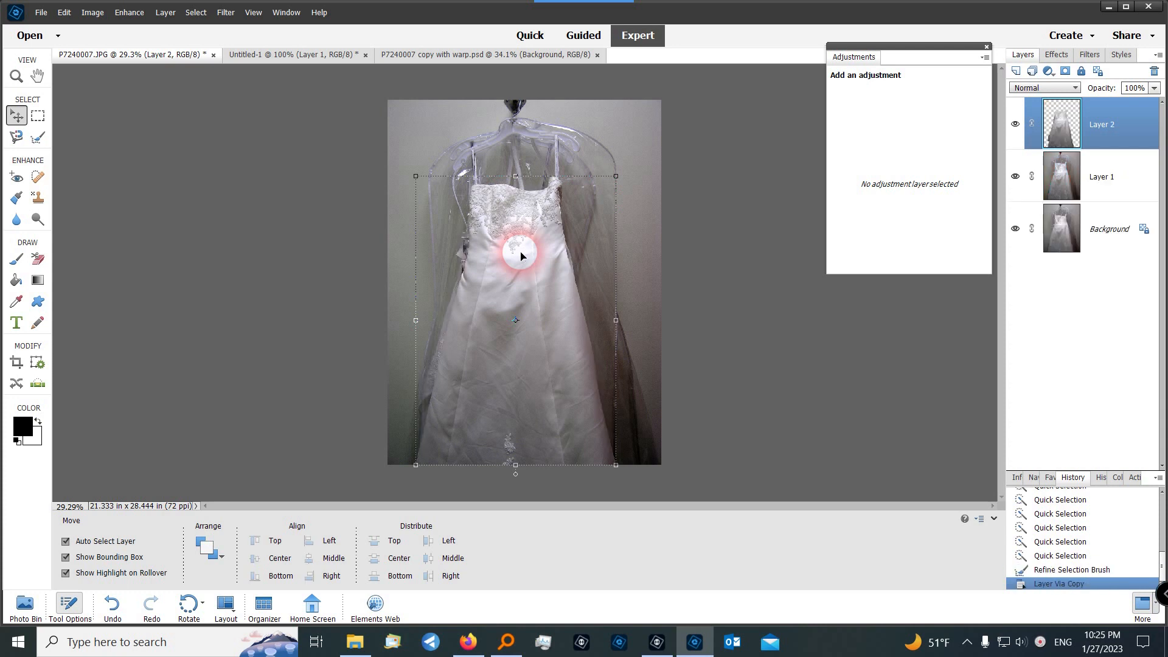
- Hide Layer 1 and the Background to check the dress cutout, and show only Layer 1 again
left_click(1015, 176)
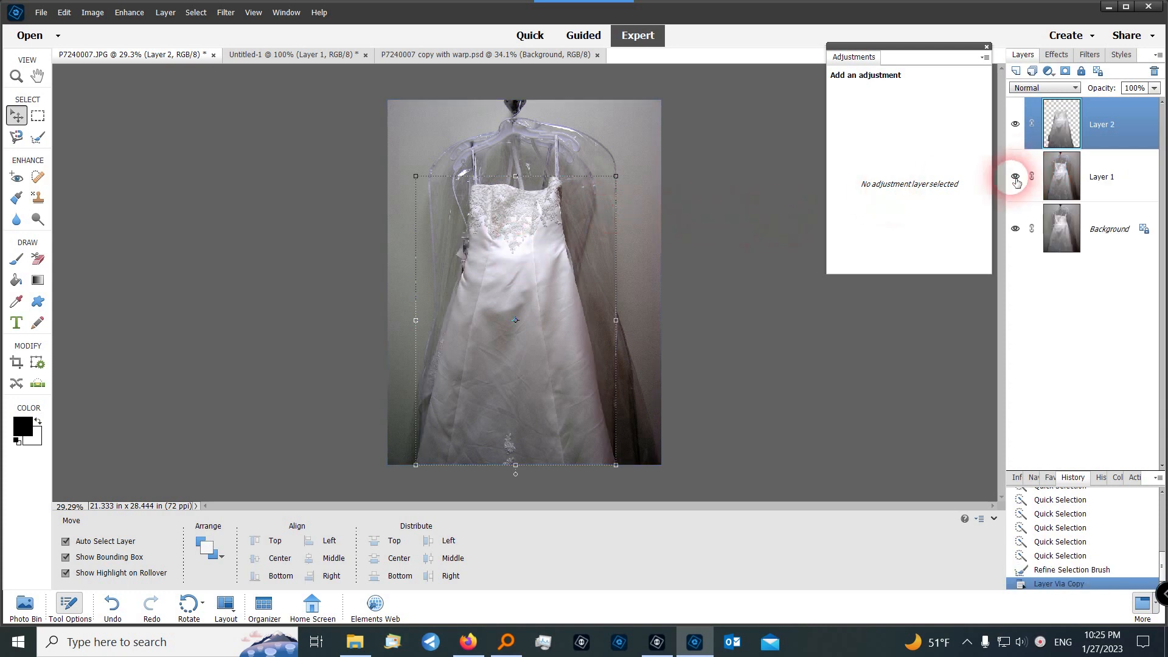
left_click(1015, 229)
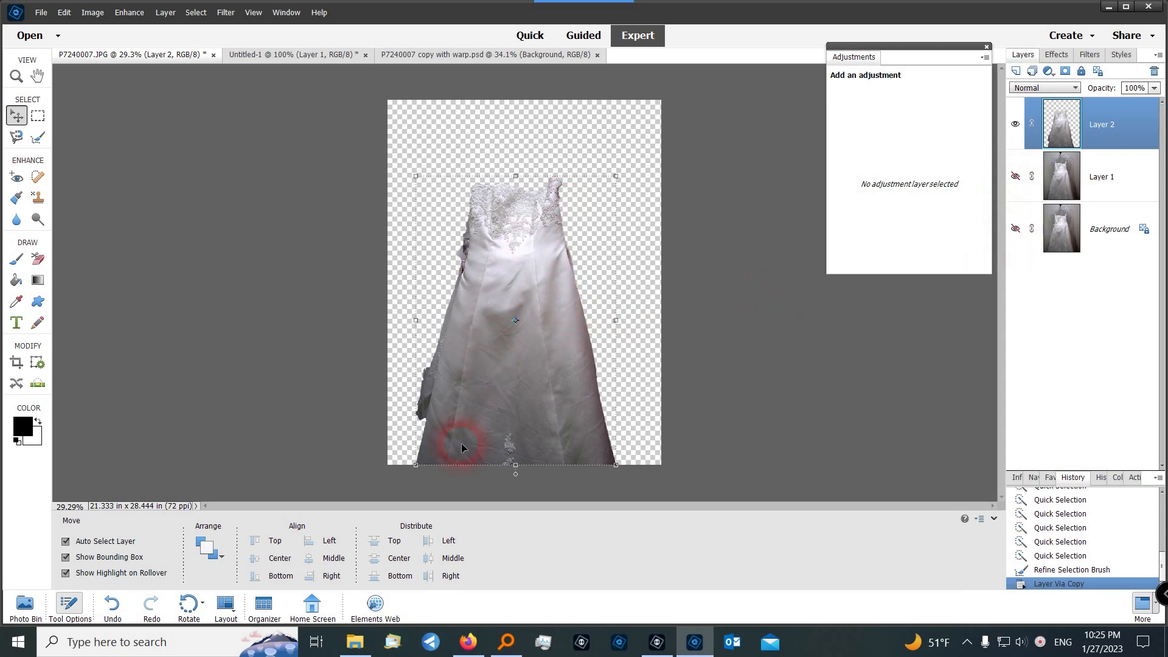
left_click(1016, 177)
left_click(1016, 228)
left_click(1016, 229)
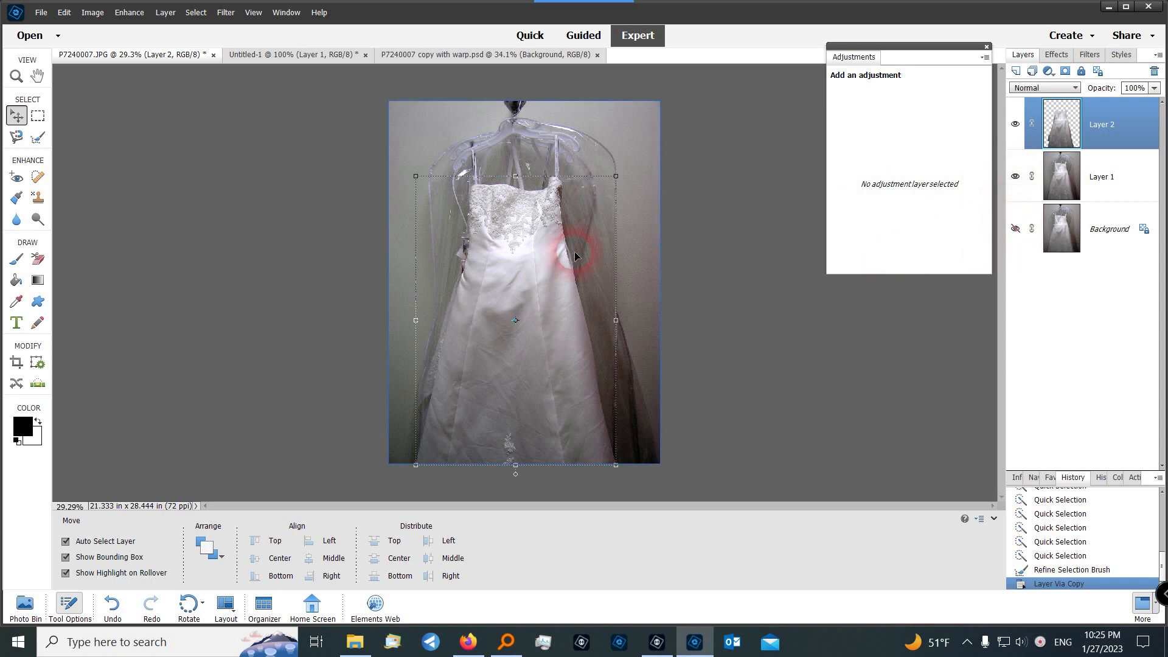
left_click(700, 235)
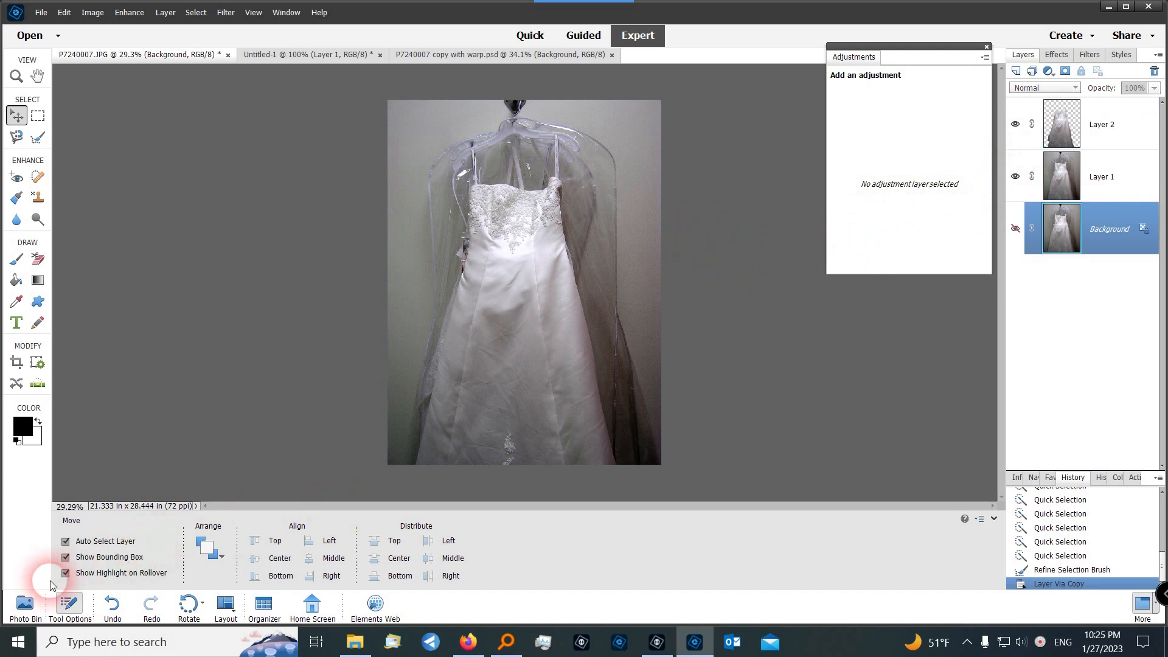
- Place the open floral pattern image, Untitled-1, into the dress photo as a layer above the dress cutout
left_click(25, 606)
left_click(182, 569)
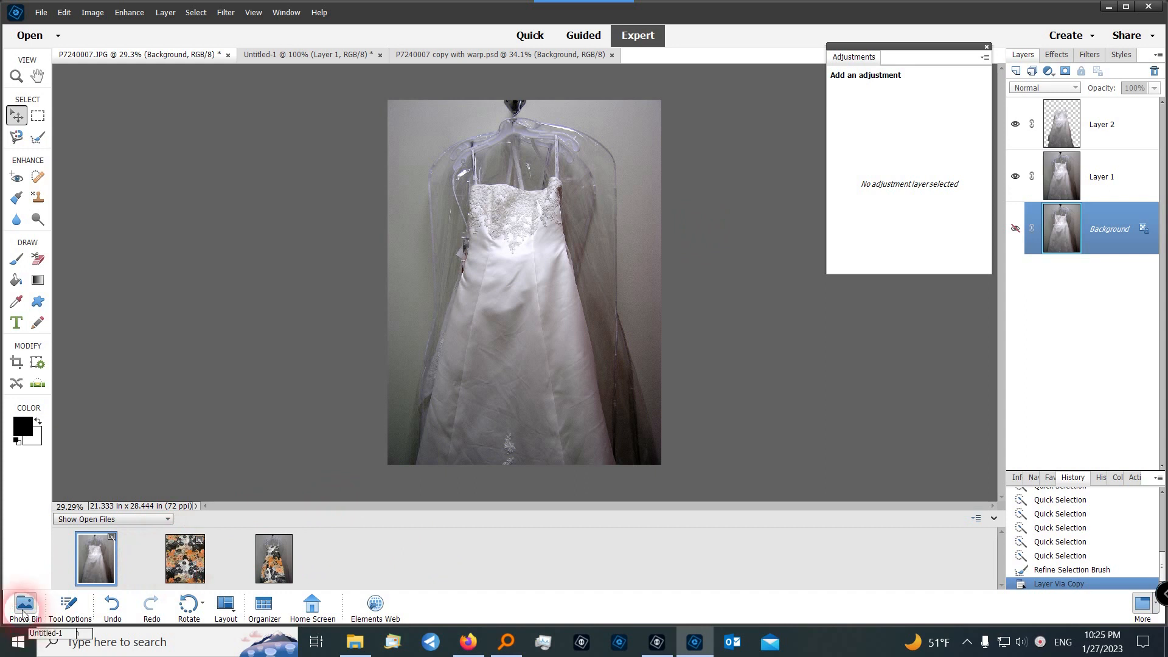
left_click(201, 562)
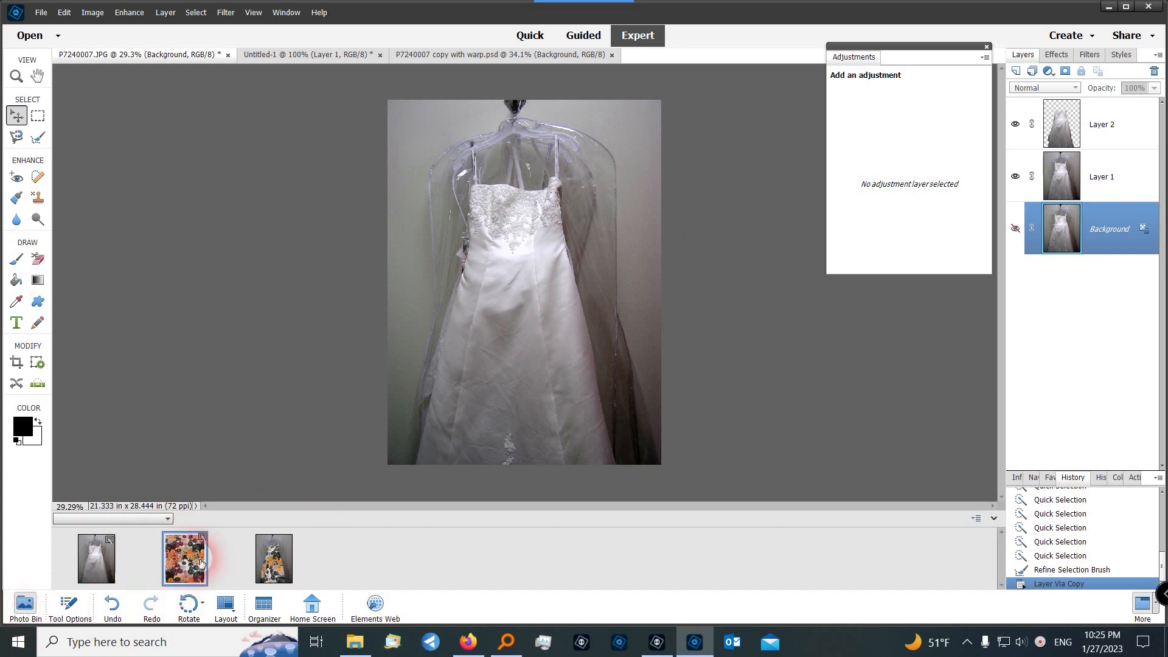
left_click(100, 568)
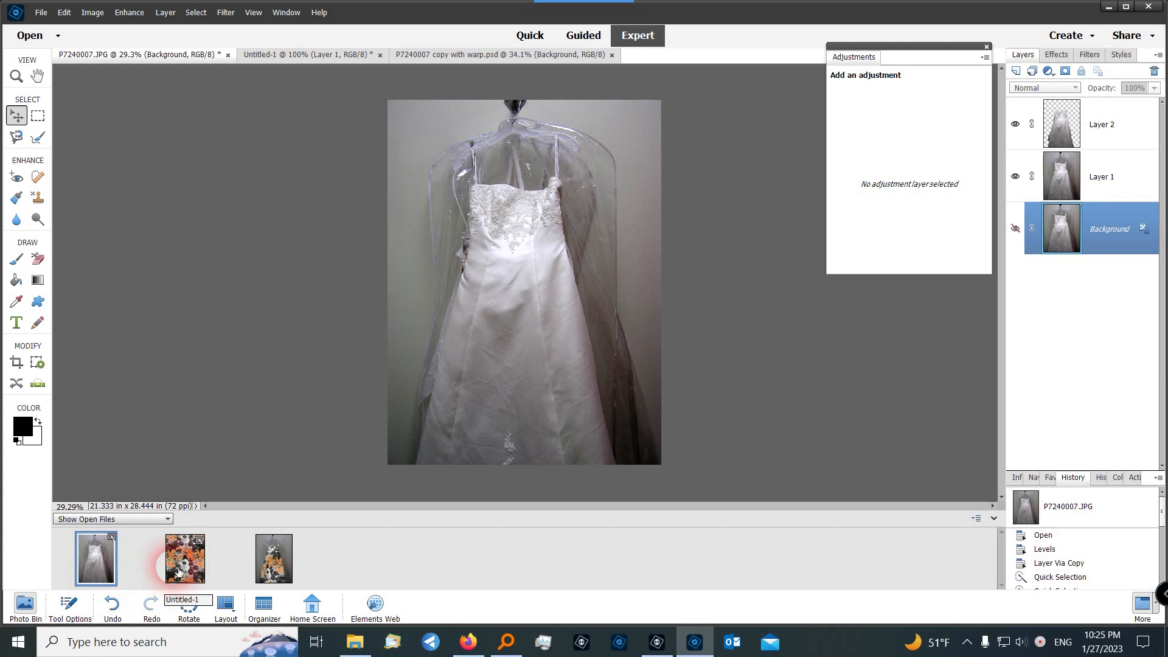
left_click_drag(178, 571, 491, 331)
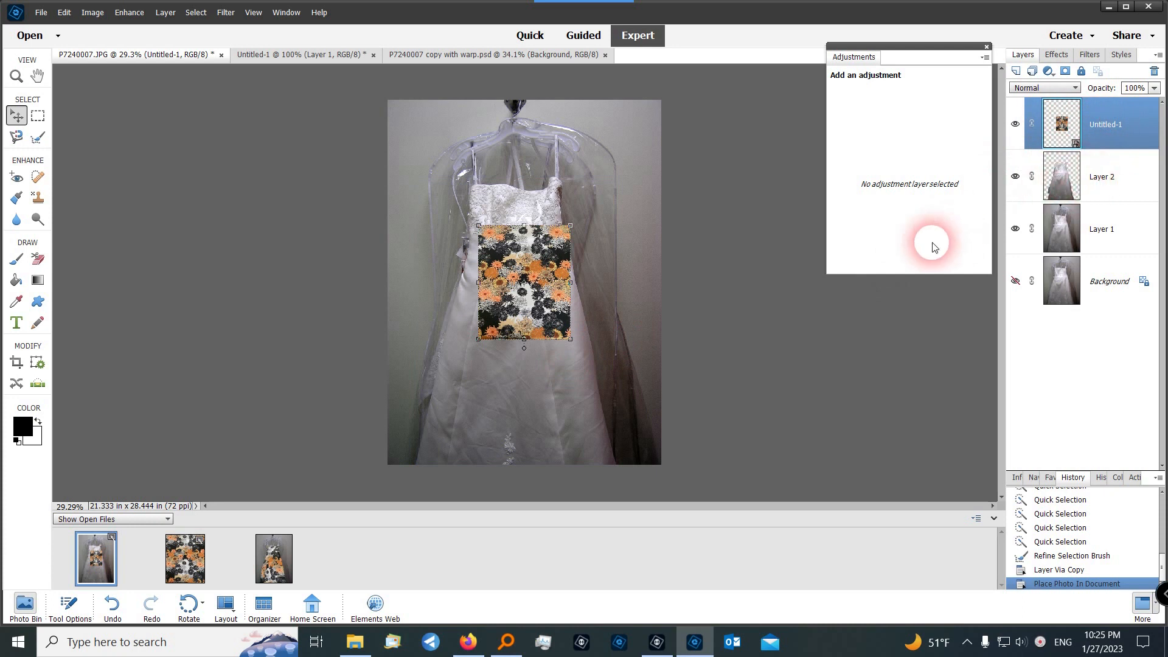
- Enlarge the floral pattern proportionally to about 263% so it covers the whole dress, and apply the transform
left_click(583, 249)
left_click(479, 229)
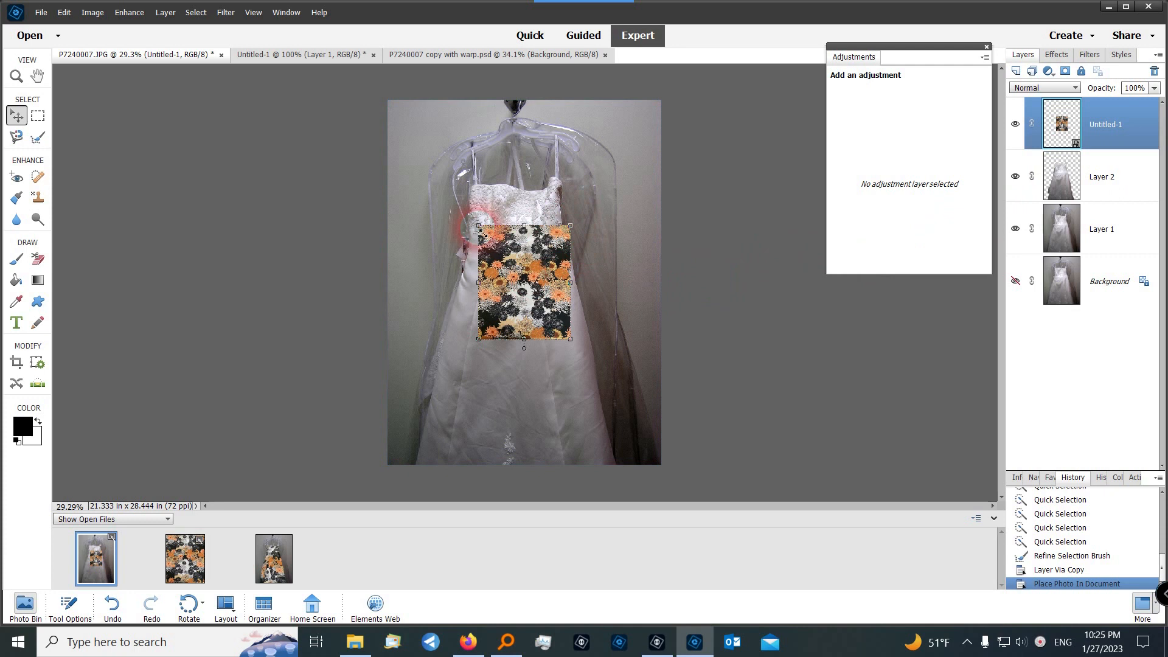
left_click_drag(480, 226, 468, 162)
mouse_move(575, 183)
left_mouse_down()
mouse_move(584, 152)
mouse_move(591, 174)
left_mouse_up()
left_click_drag(590, 345, 648, 419)
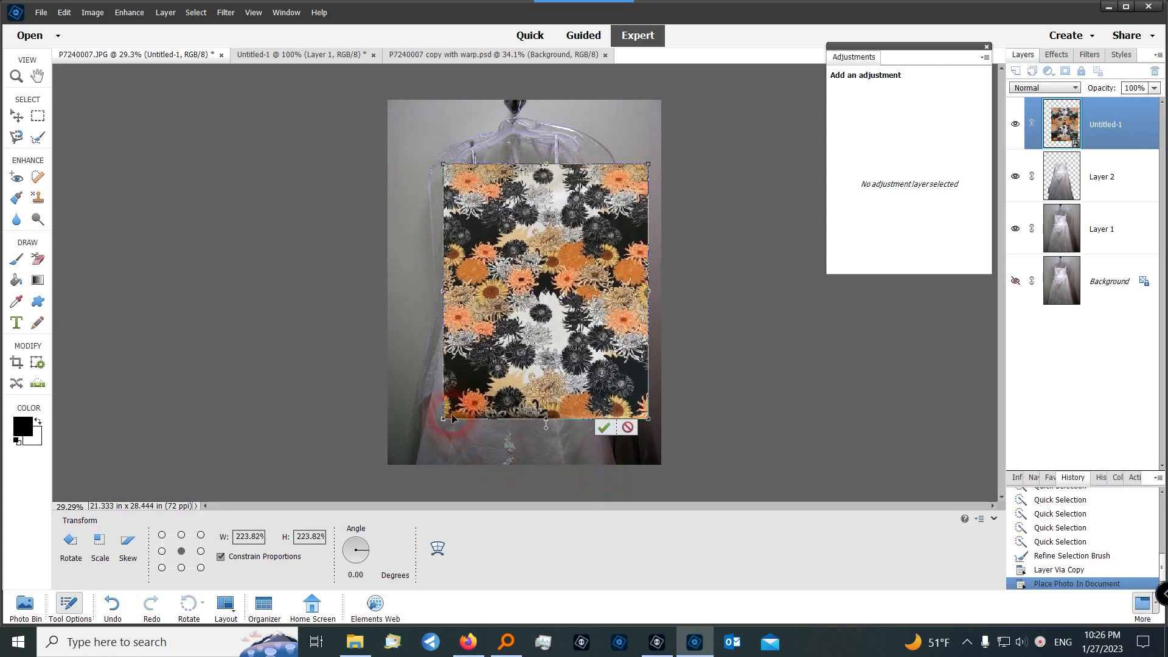
left_click_drag(447, 426, 410, 471)
left_click_drag(557, 313, 555, 314)
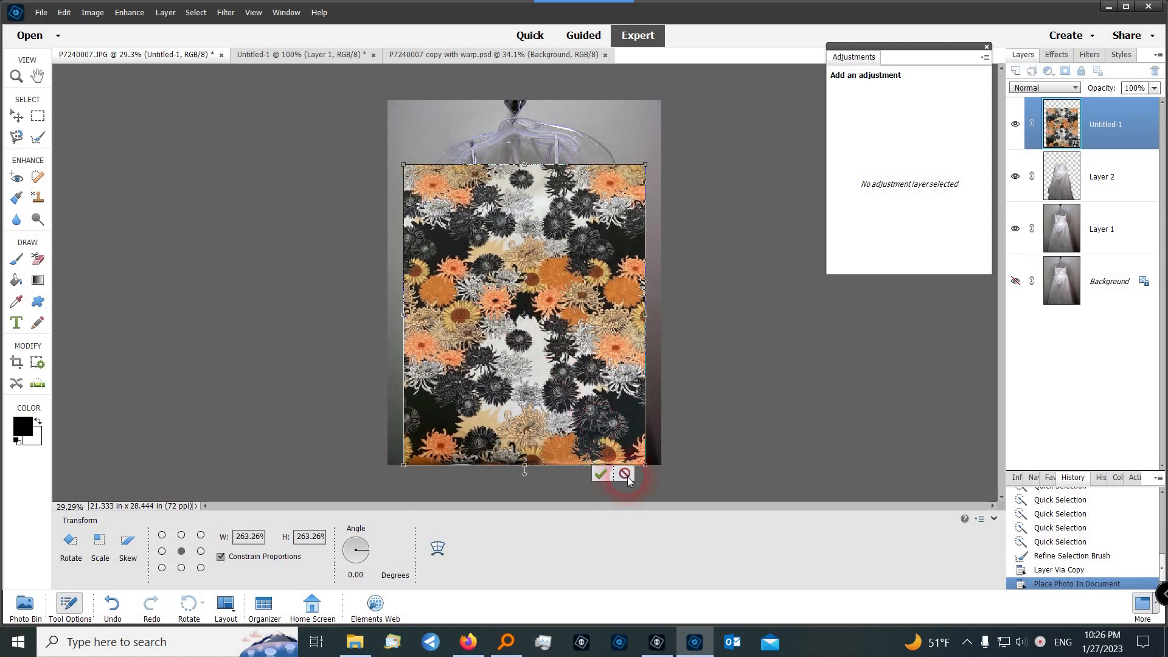
left_click(601, 474)
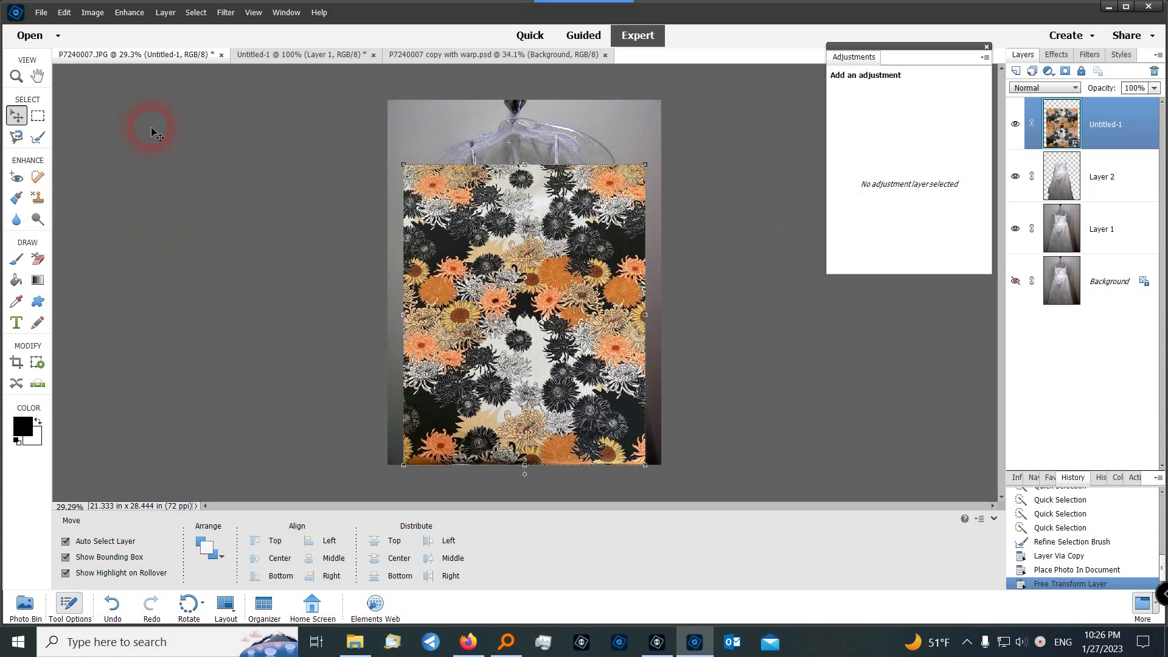
- Create a clipping mask for the pattern layer, and revert to the history state before it
left_click(157, 14)
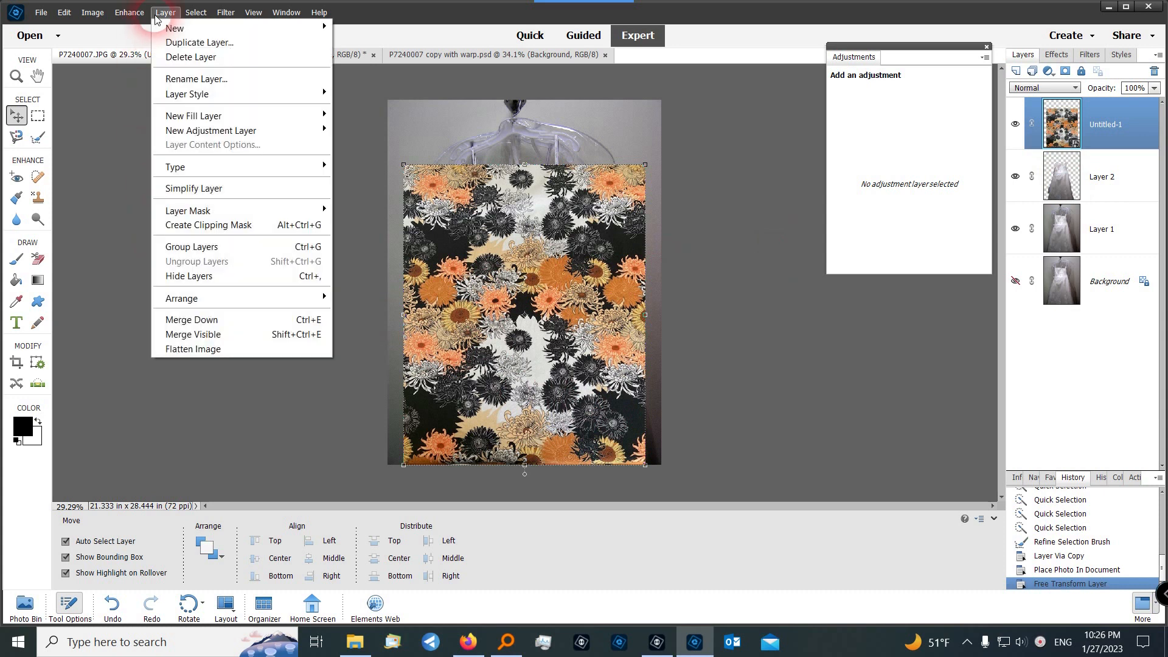
left_click(216, 225)
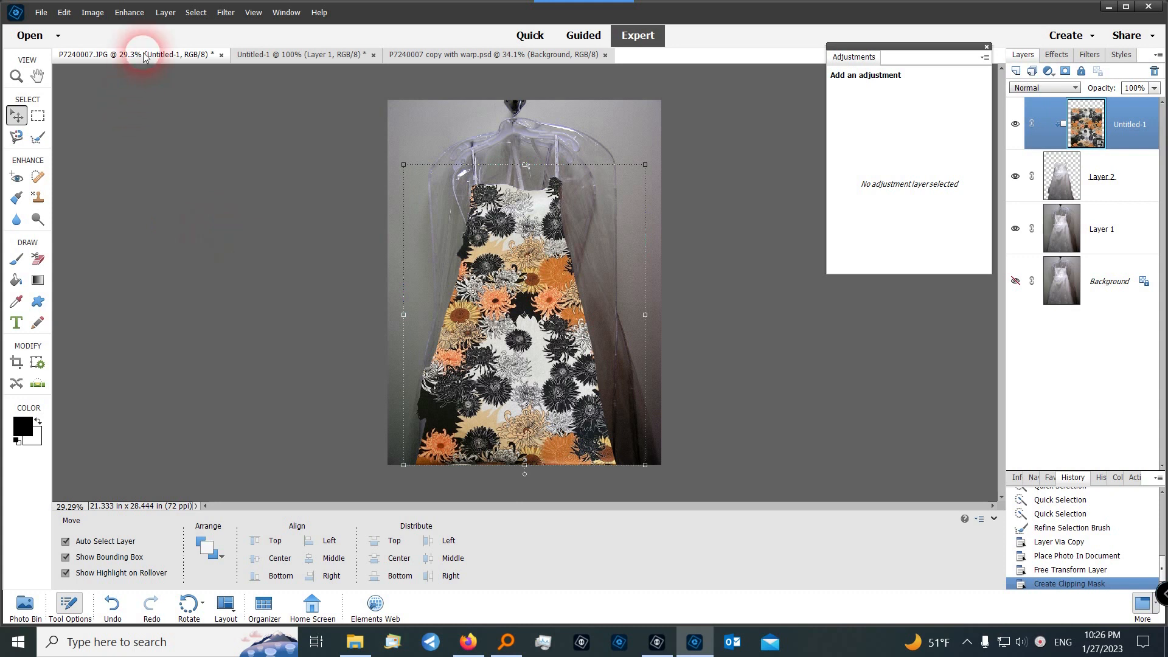
left_click(1057, 570)
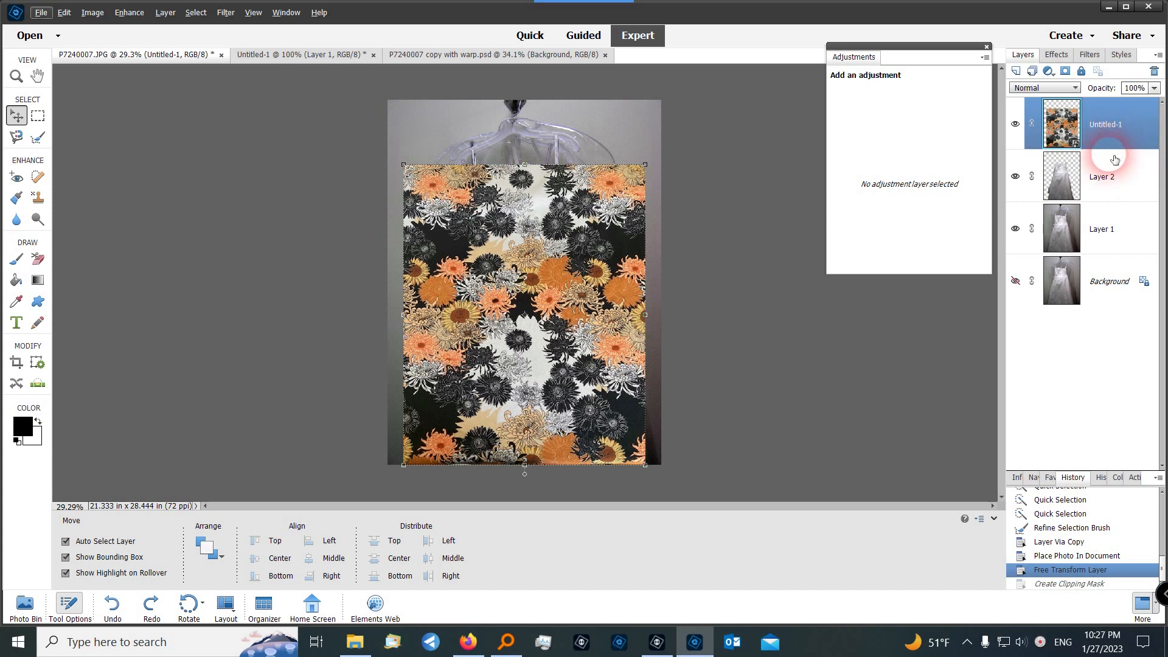
- Clip the floral pattern layer to the dress cutout on Layer 2 directly in the layer stack
key("alt")
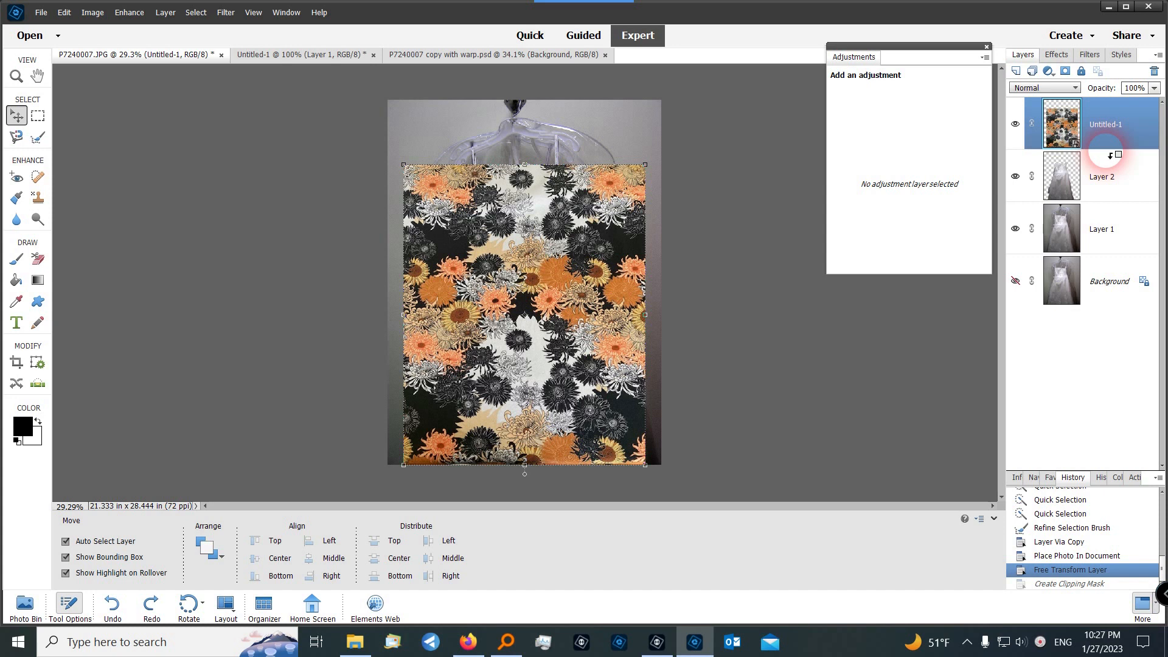
left_click(1110, 156, "alt")
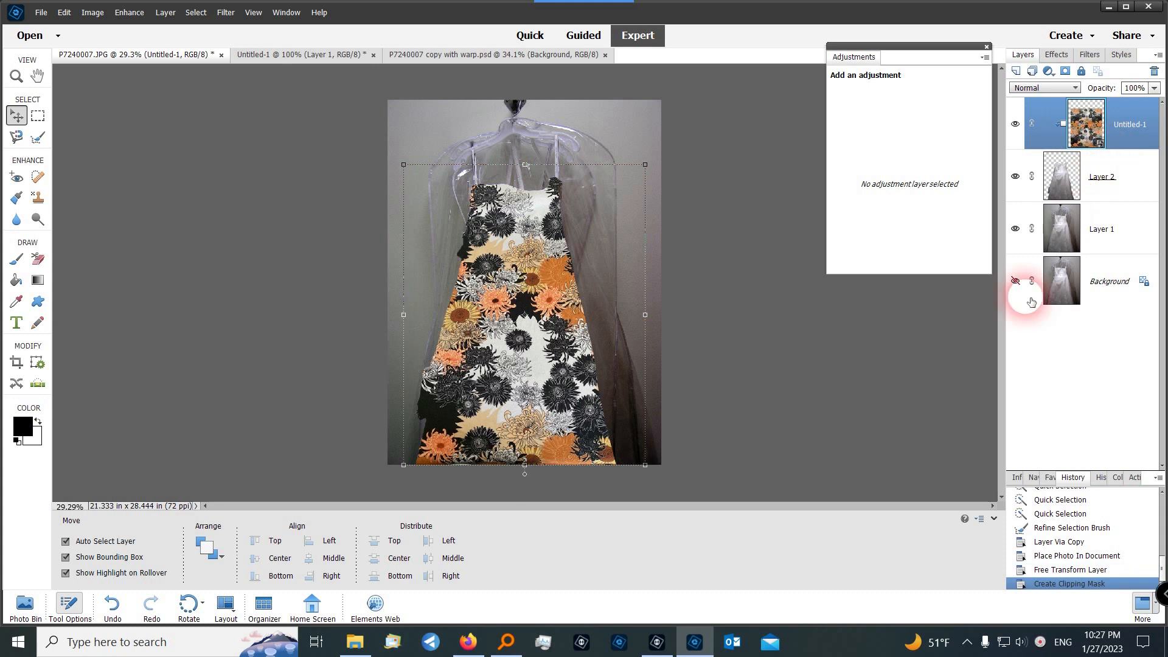
left_click(819, 376)
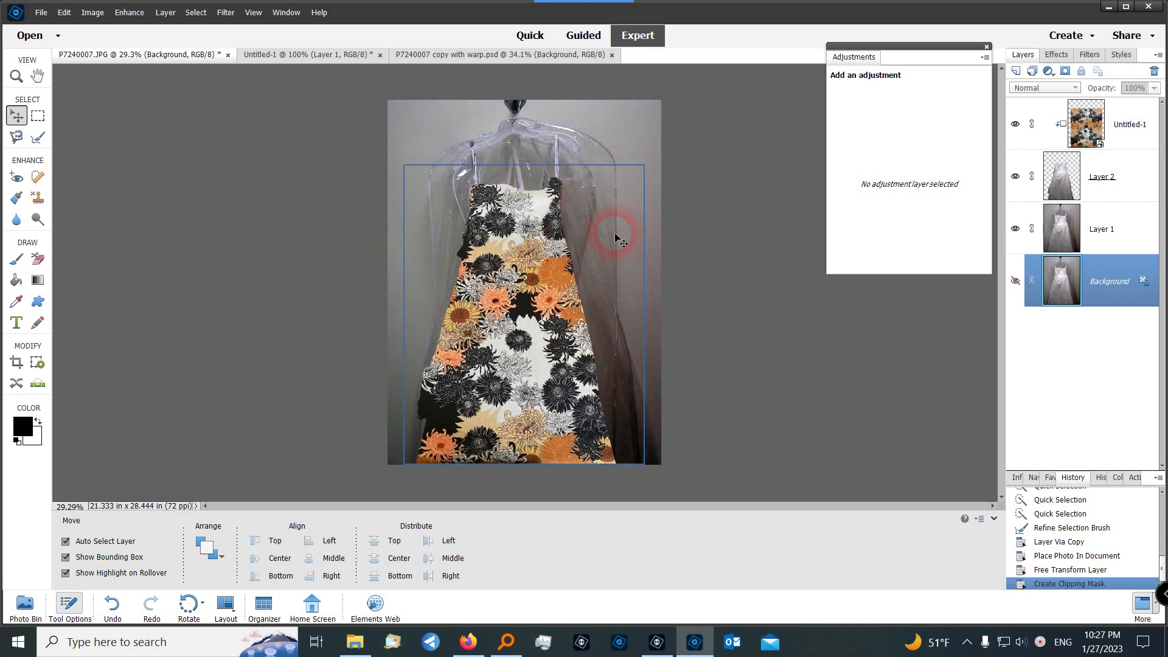
- Warp the floral pattern layer, bending its left edge inward along the waist and flaring its lower-left corner outward
left_click(1132, 125)
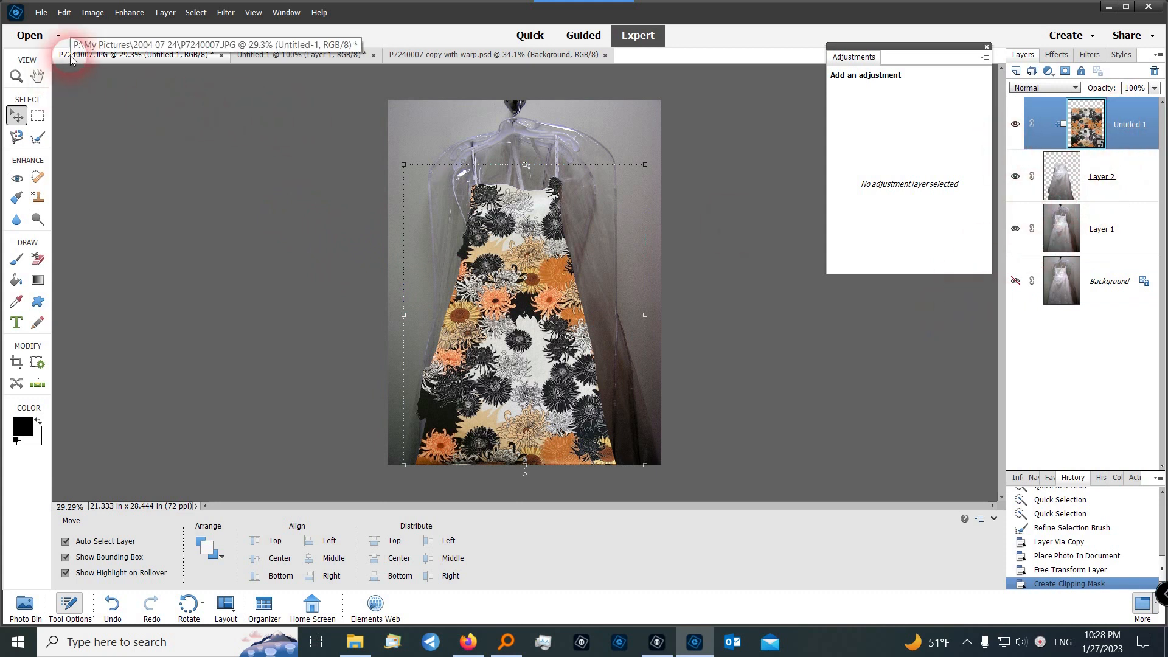
left_click(101, 15)
mouse_move(108, 43)
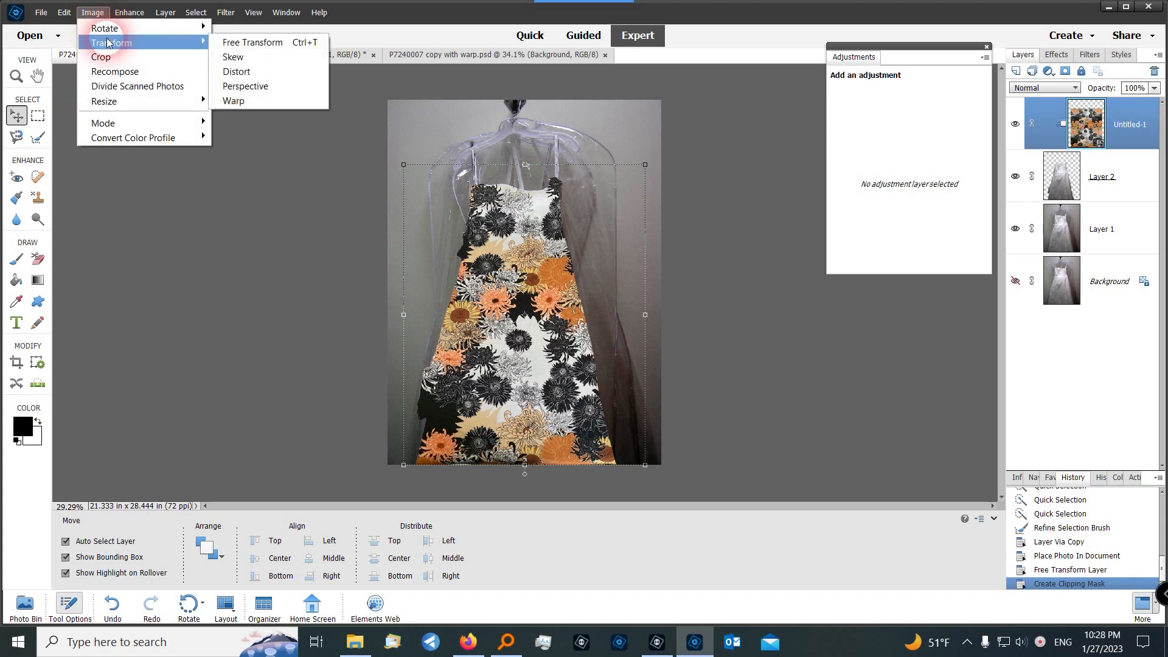
left_click(247, 100)
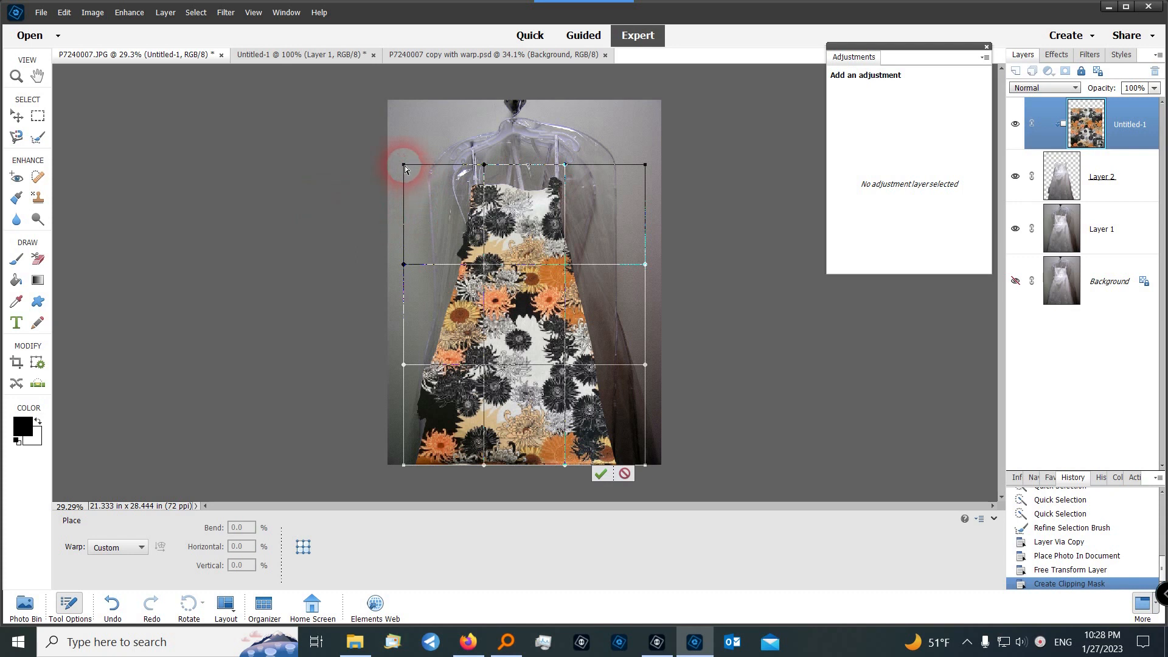
left_click_drag(404, 166, 436, 213)
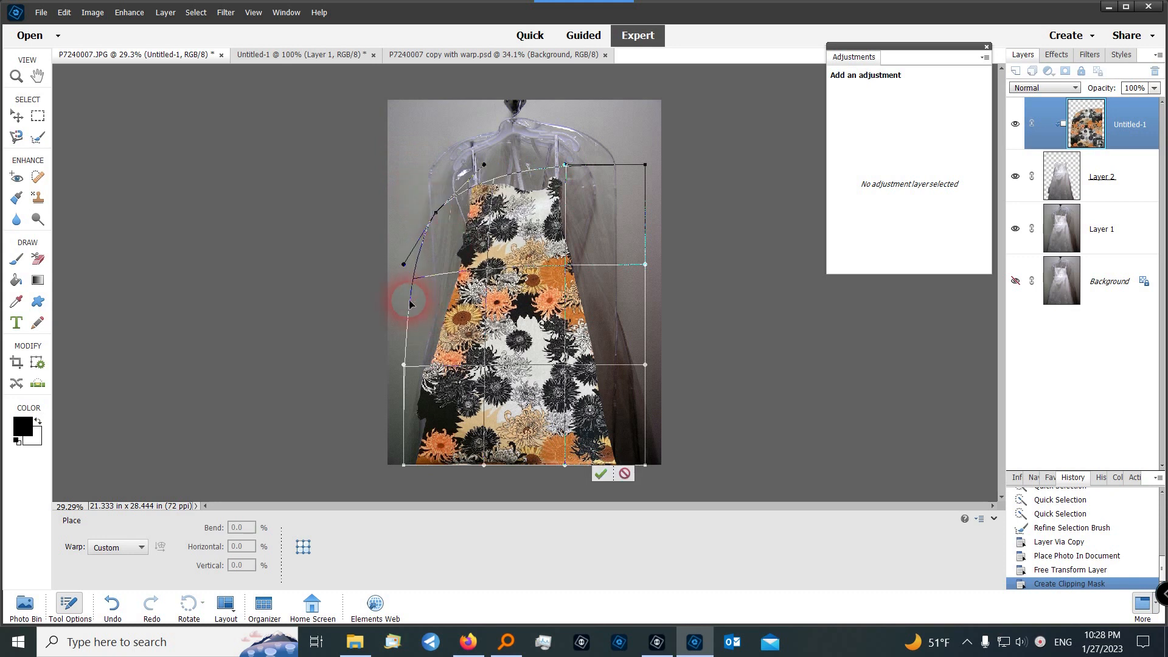
left_click_drag(416, 282, 406, 400)
left_click_drag(404, 466, 363, 479)
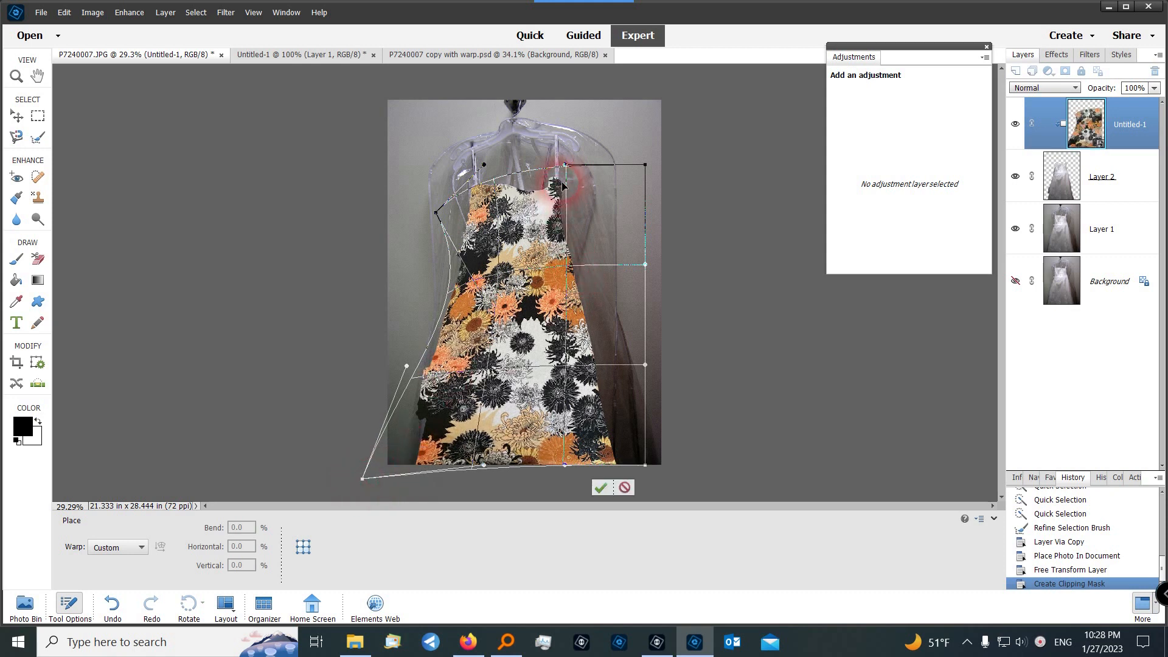
- Pull the warped pattern upward near the dress's upper-right corner and bend its right edge inward along the waist and skirt
left_click_drag(563, 186, 570, 150)
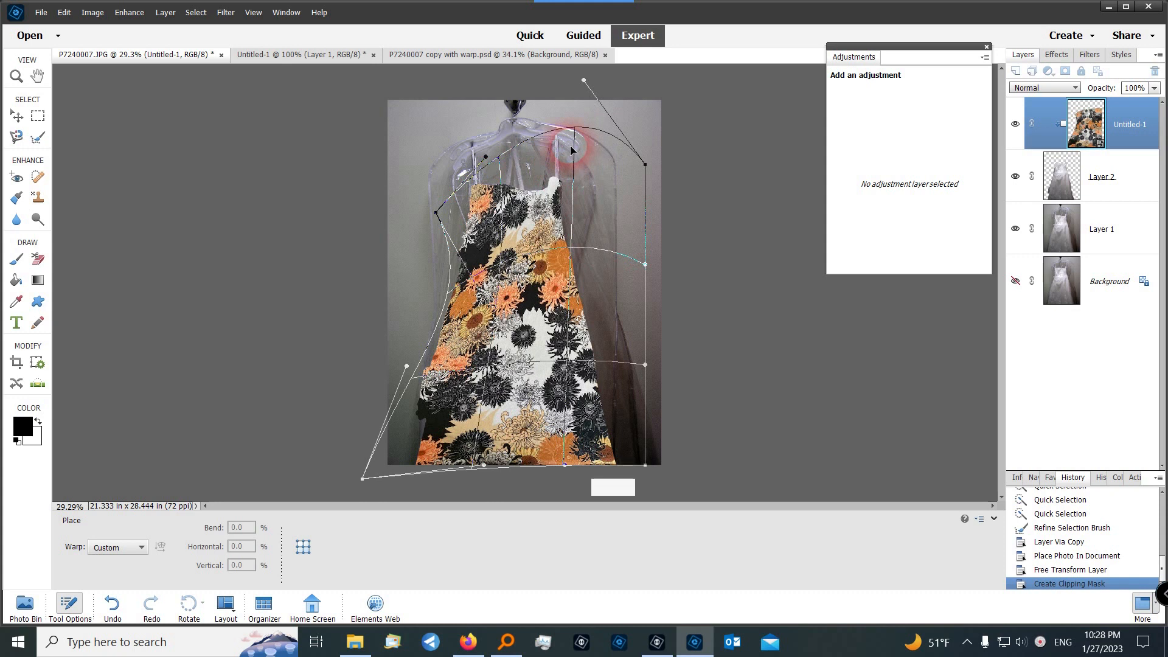
left_click(646, 266)
left_click_drag(646, 266, 572, 287)
left_click_drag(636, 374, 600, 373)
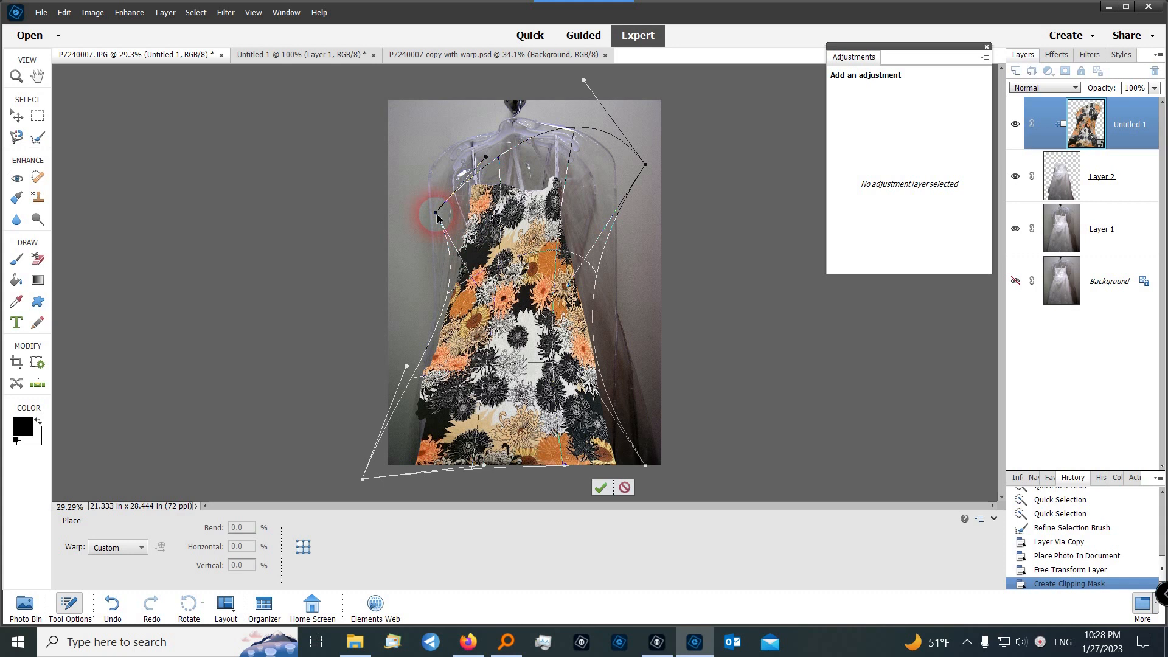
- Adjust the warp's upper-left corner and top curve, shift the pattern in the middle of the skirt downward, and apply the warp
left_click_drag(436, 216, 437, 194)
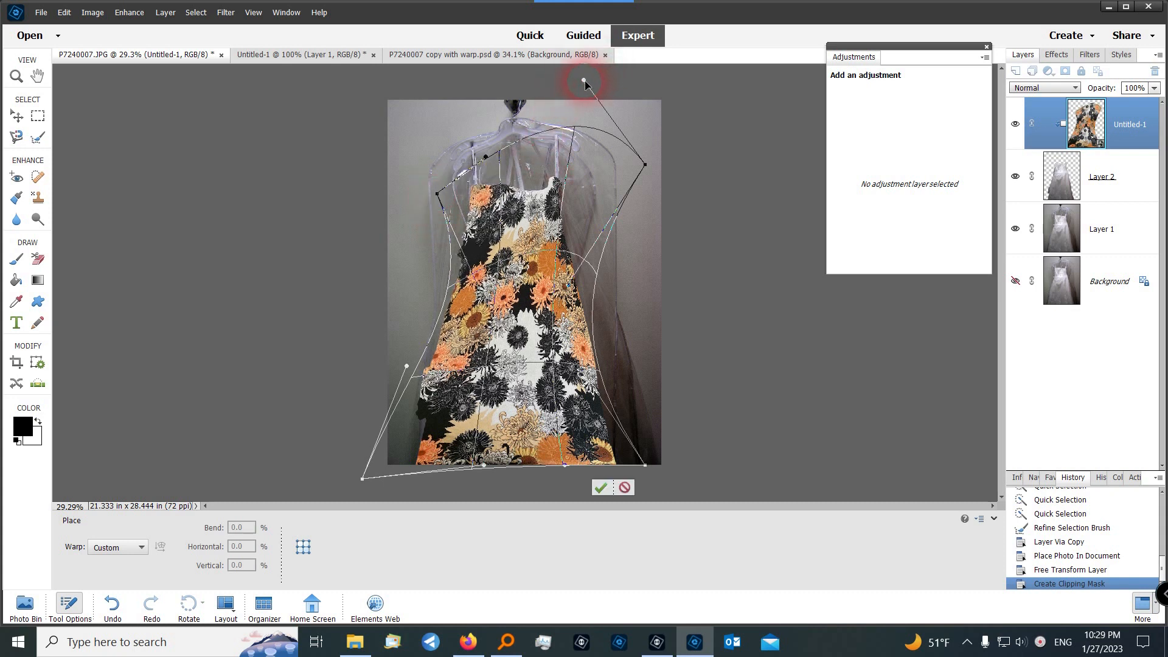
left_click_drag(584, 82, 510, 101)
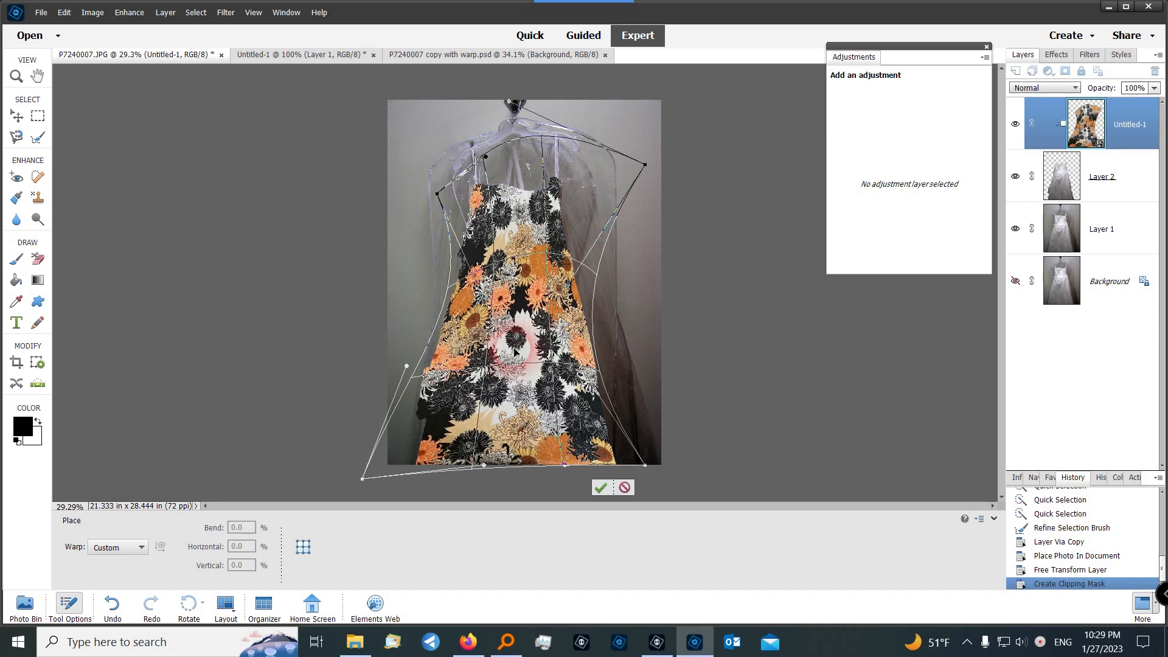
left_click_drag(515, 352, 547, 395)
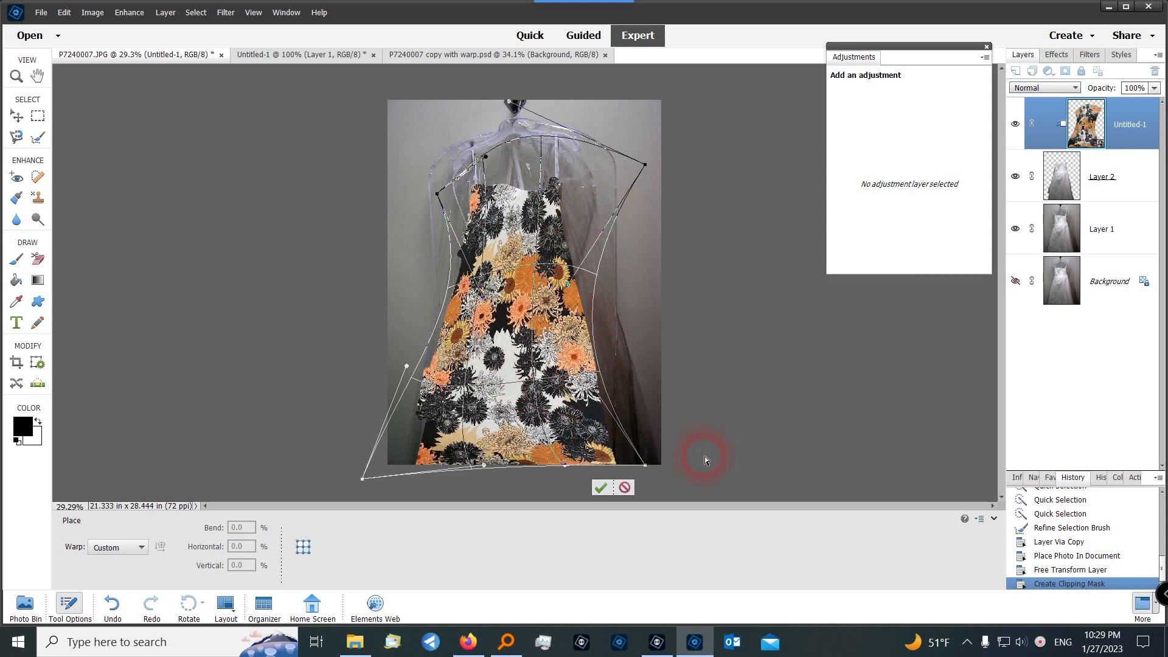
left_click(600, 488)
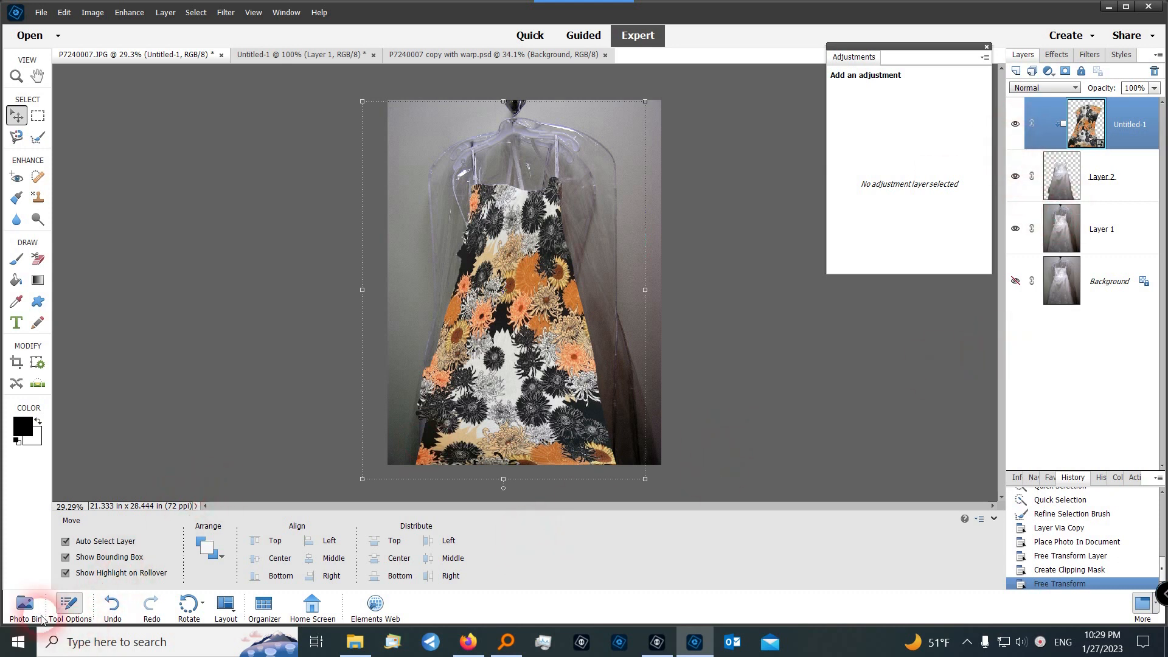
- Show the thumbnails of all open files
left_click(25, 604)
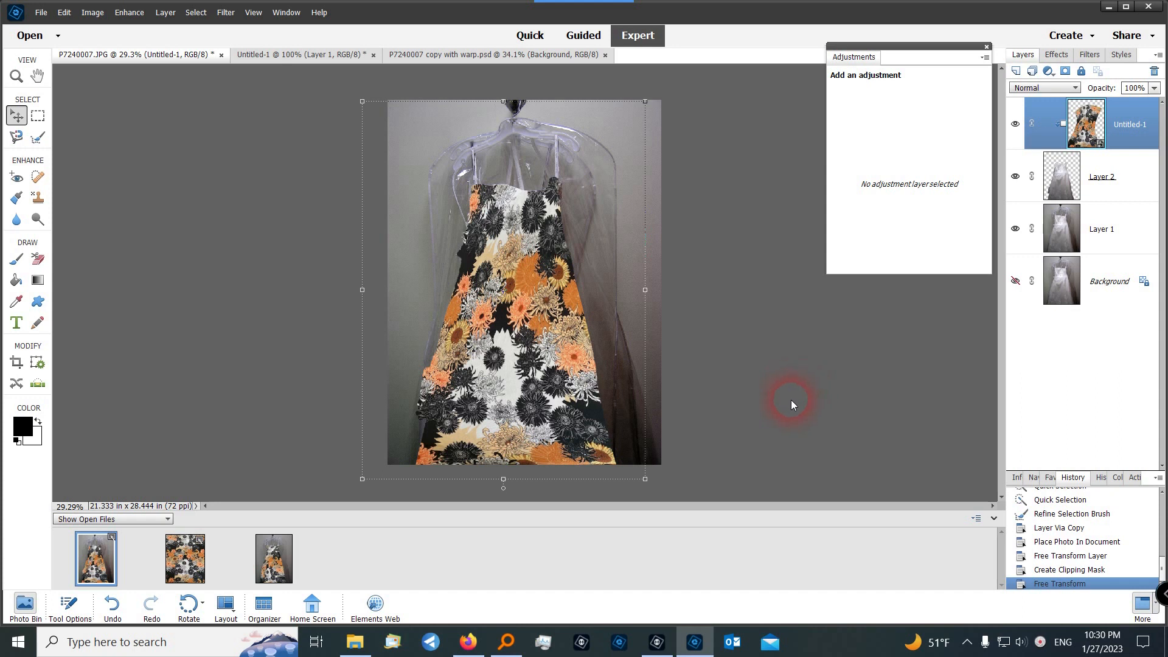
left_click(1041, 642)
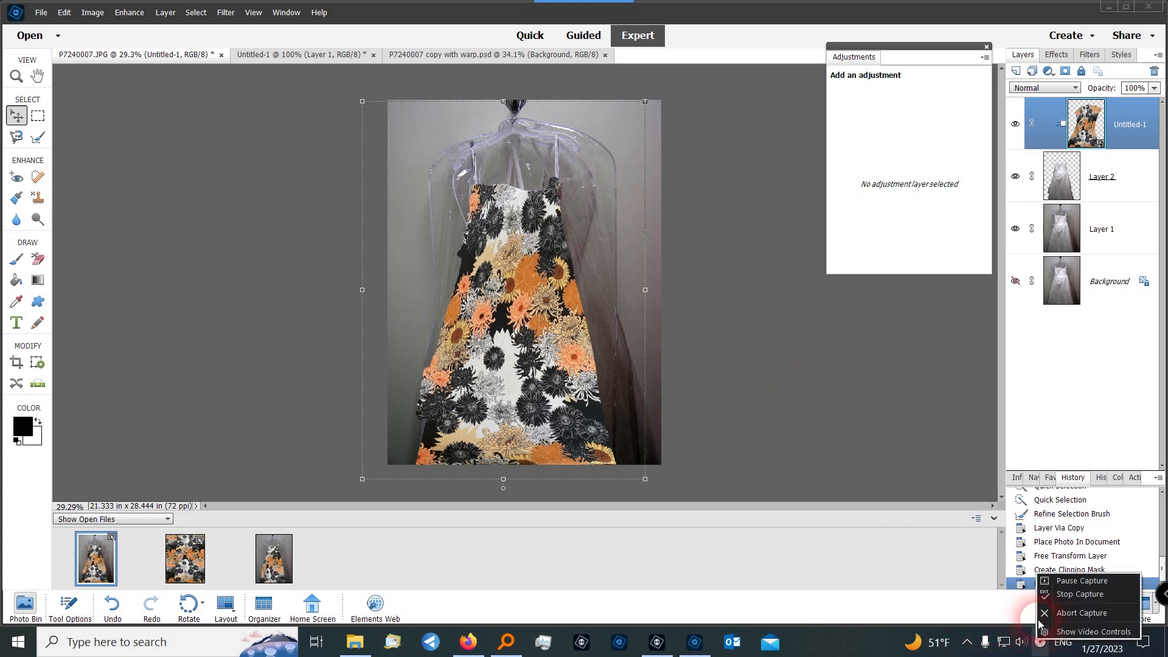